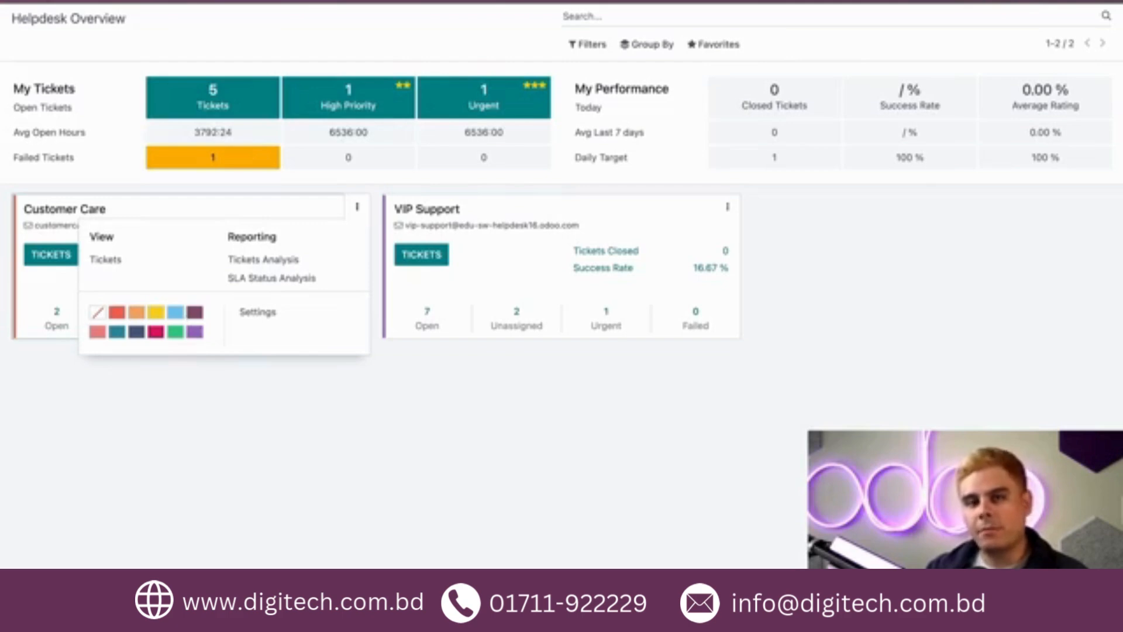
# Enable Community Forum in the Customer Care team's settings and create a forum named Customers for it
pyautogui.click(343, 322)
pyautogui.scroll(-10, 339, 321)
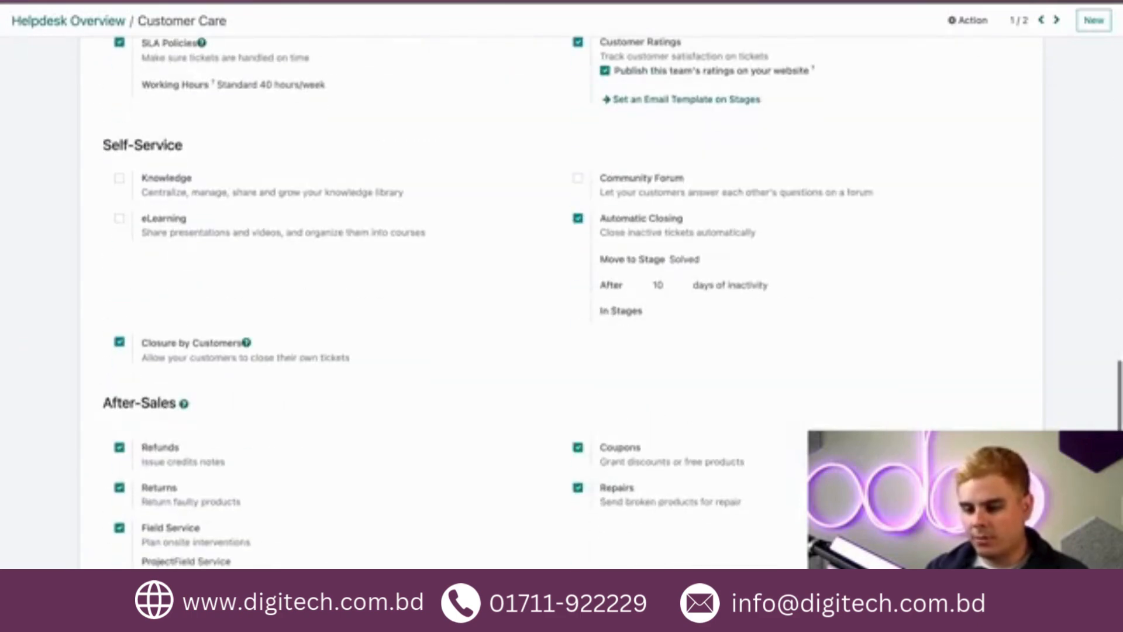
pyautogui.tripleClick(157, 146)
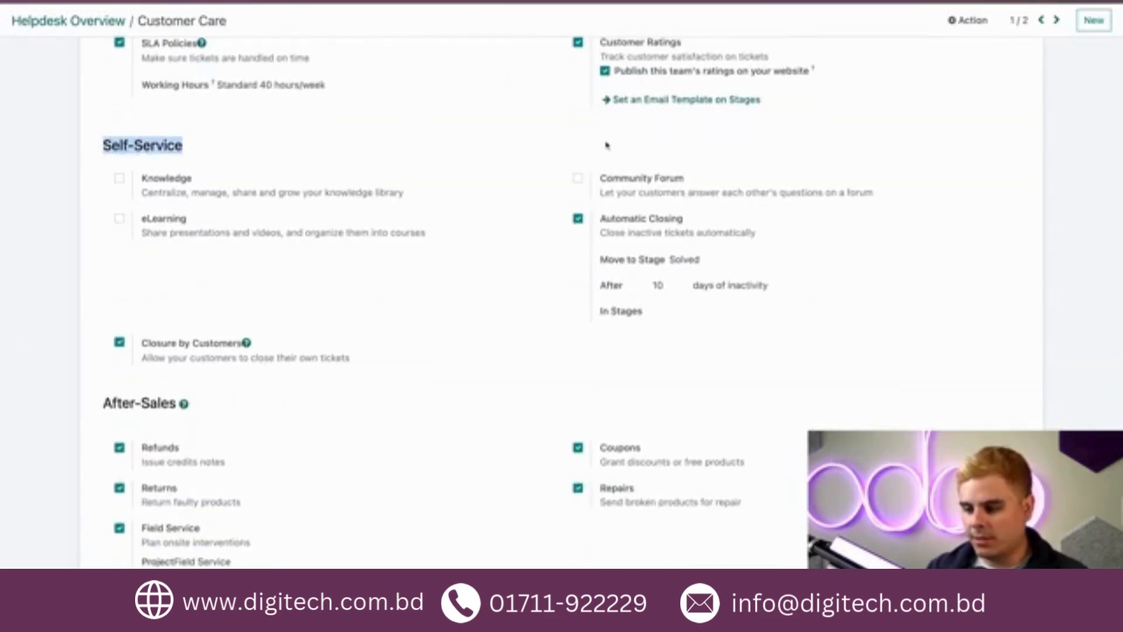
pyautogui.click(606, 144)
pyautogui.click(579, 179)
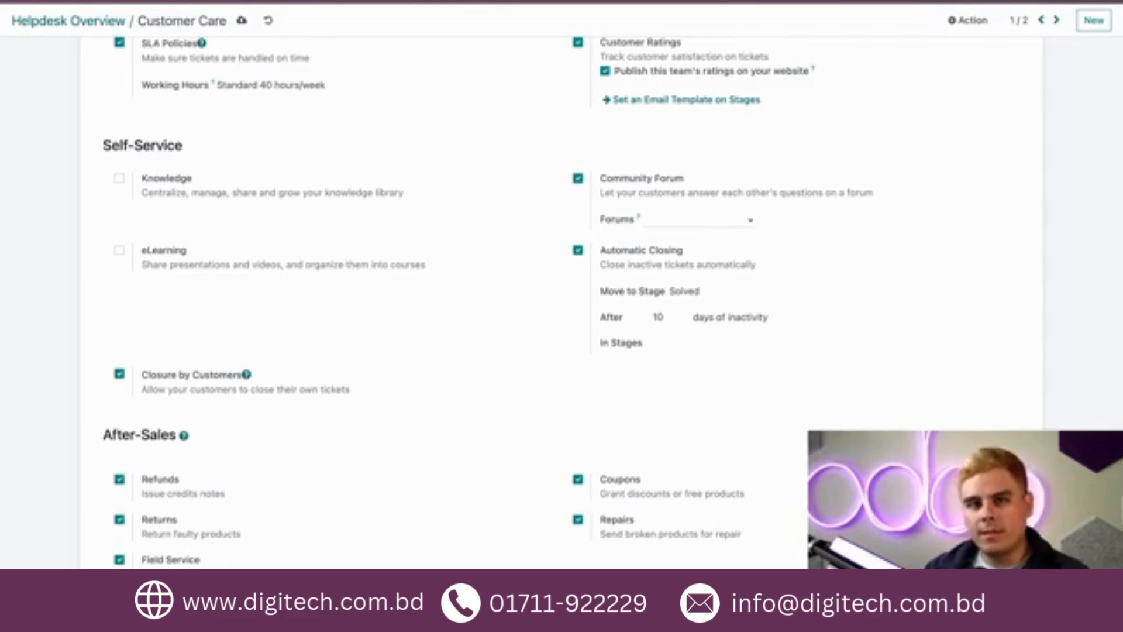
pyautogui.click(696, 220)
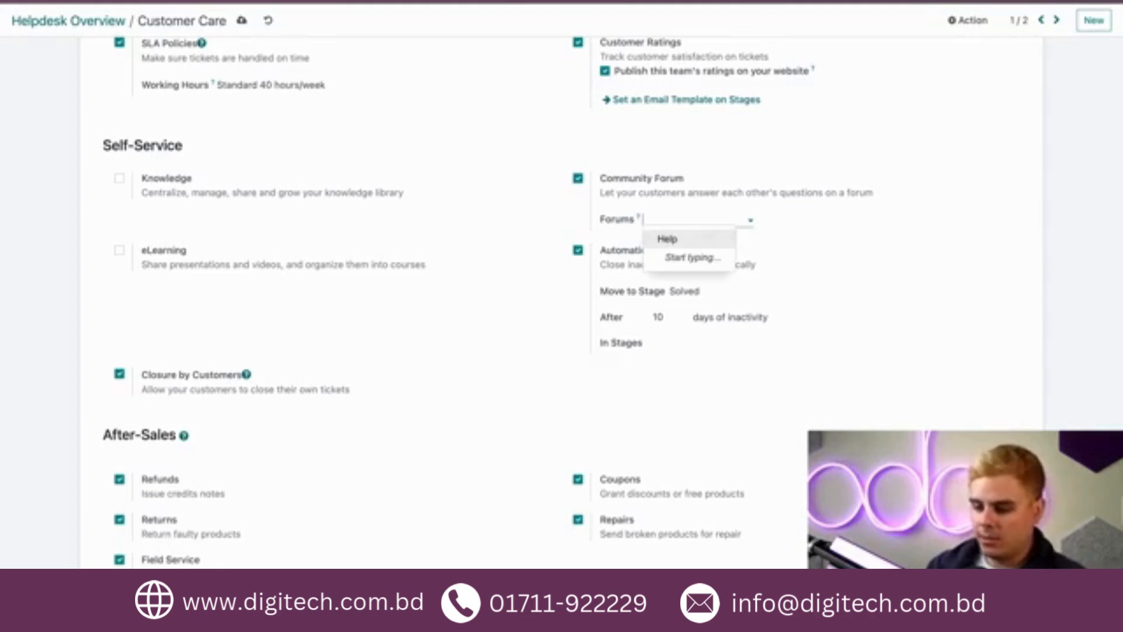
pyautogui.write('Customers')
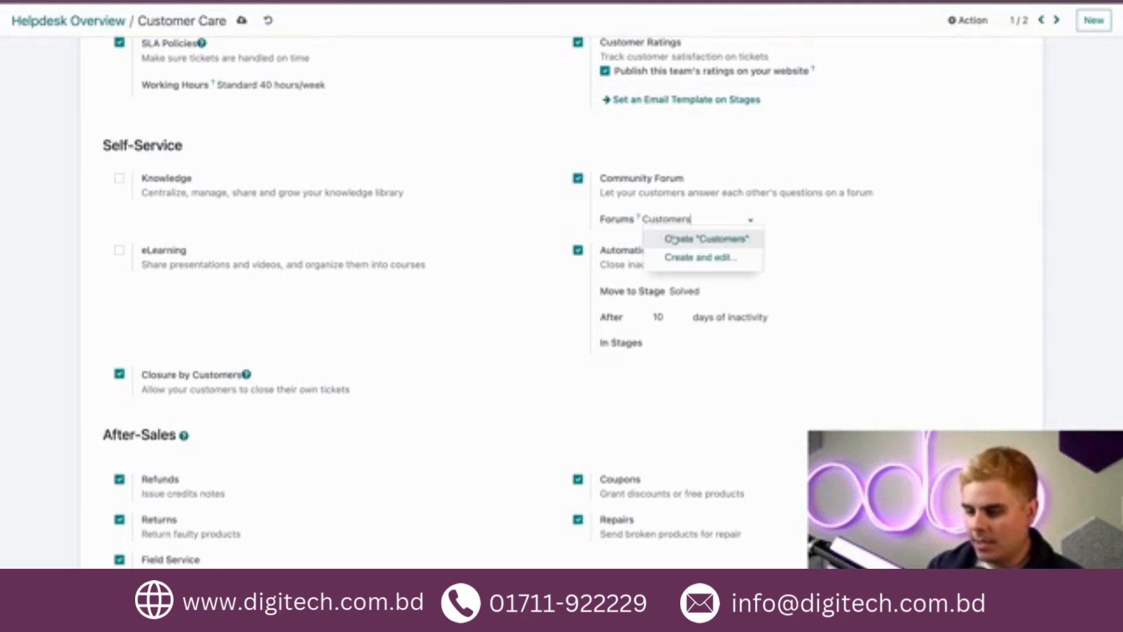
pyautogui.click(674, 240)
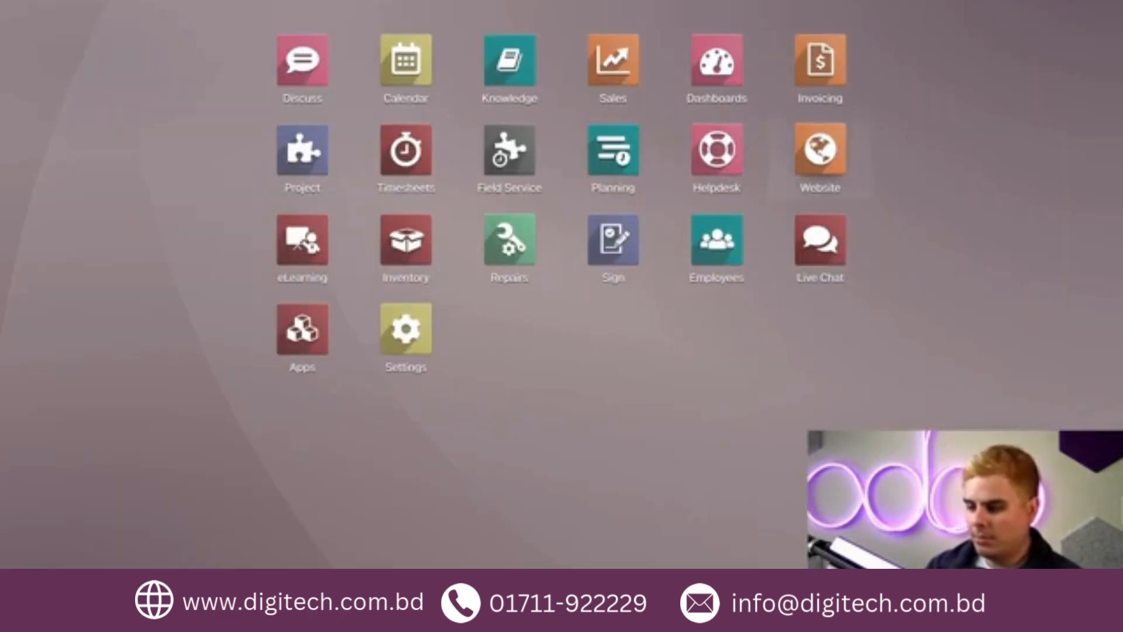
# Open the Customers forum record from the forum configuration of the Website app
pyautogui.click(784, 151)
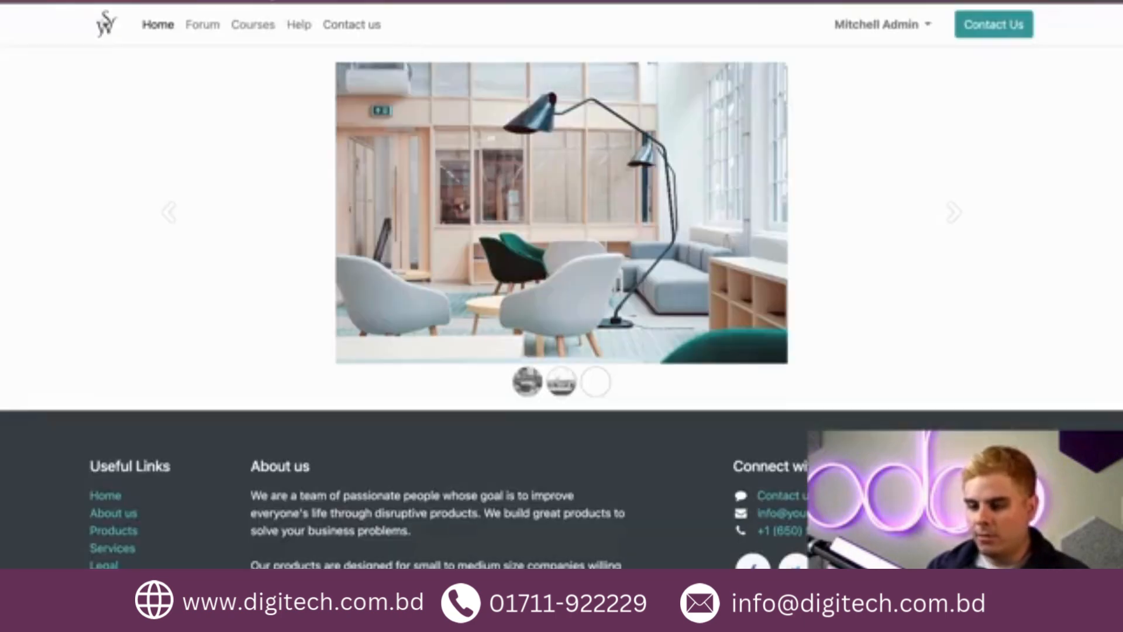
pyautogui.click(227, 1)
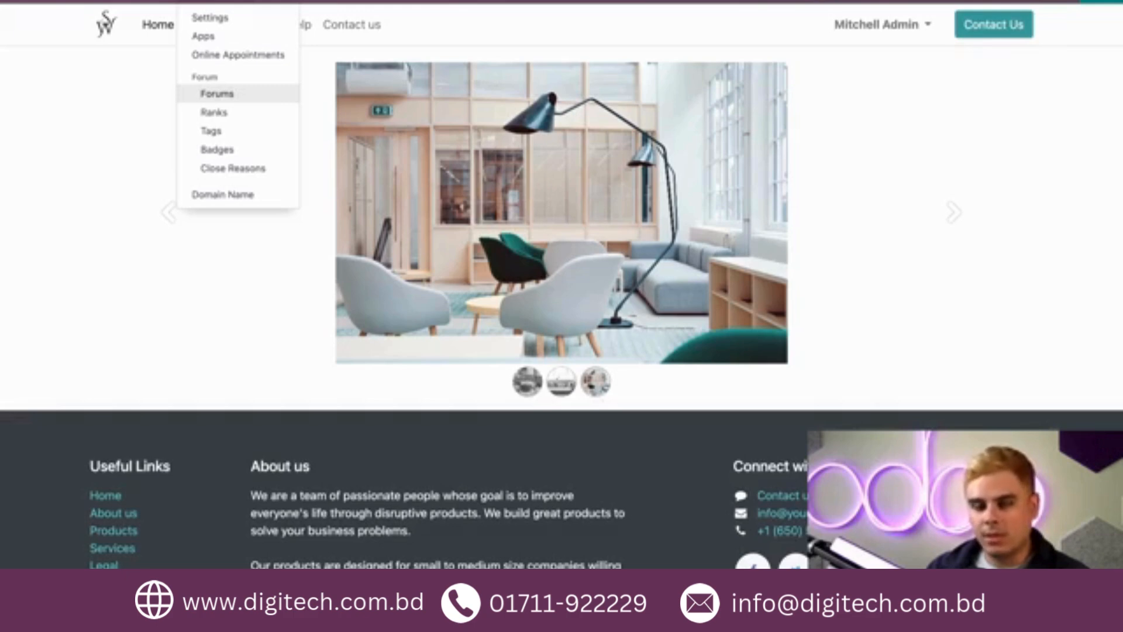
pyautogui.click(217, 94)
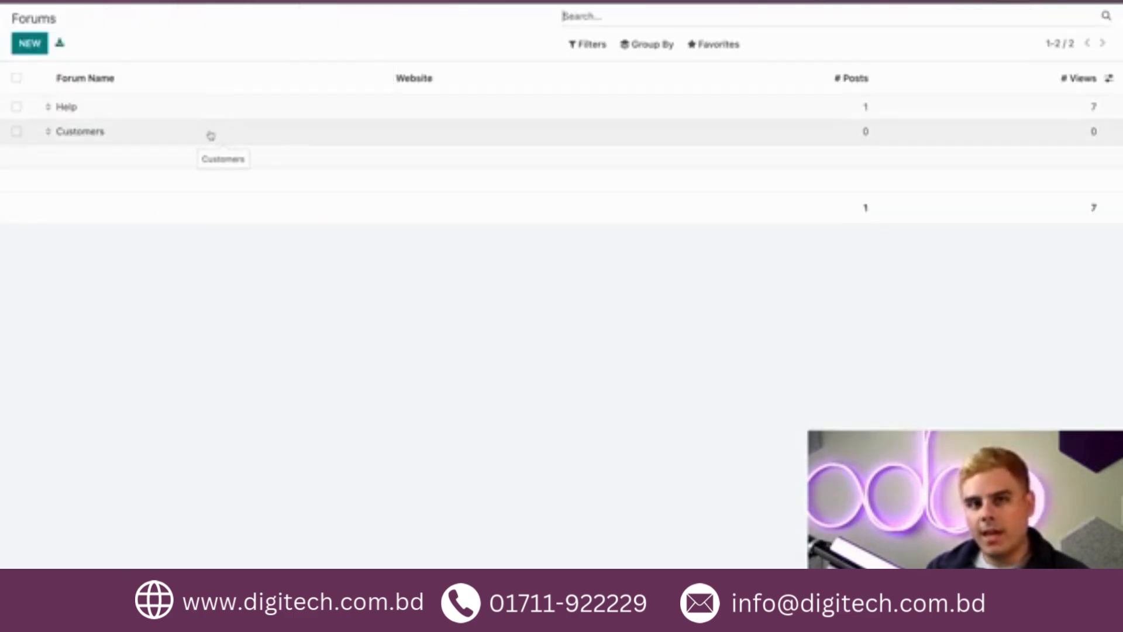
pyautogui.click(161, 136)
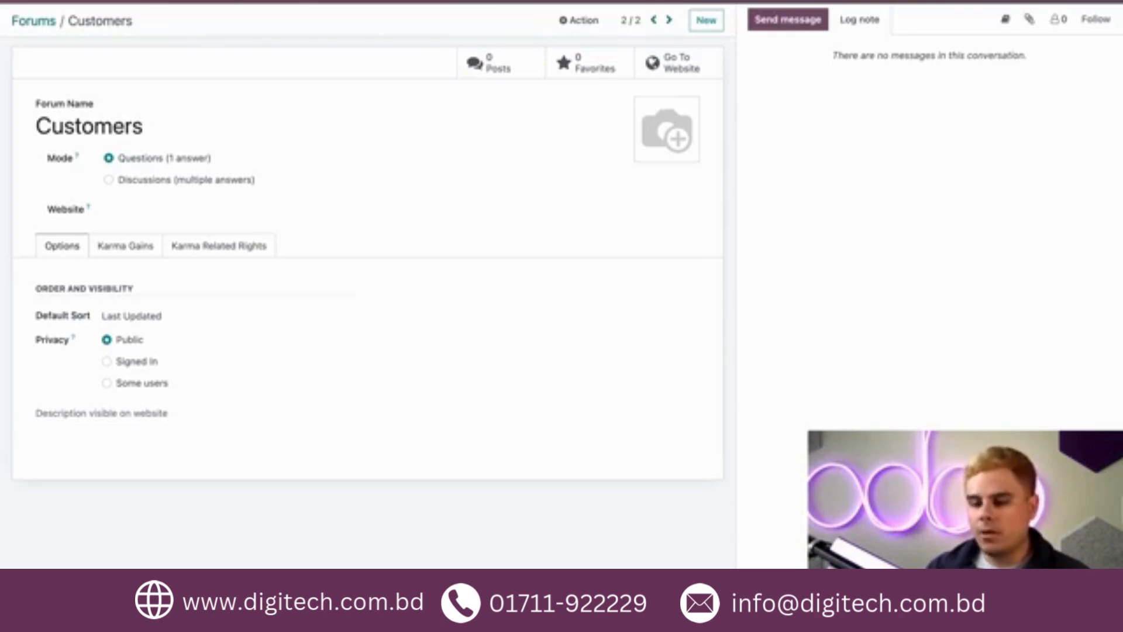
# Set the forum's mode to Discussions (multiple answers) with Public privacy, and bring up its karma gain settings
pyautogui.click(139, 183)
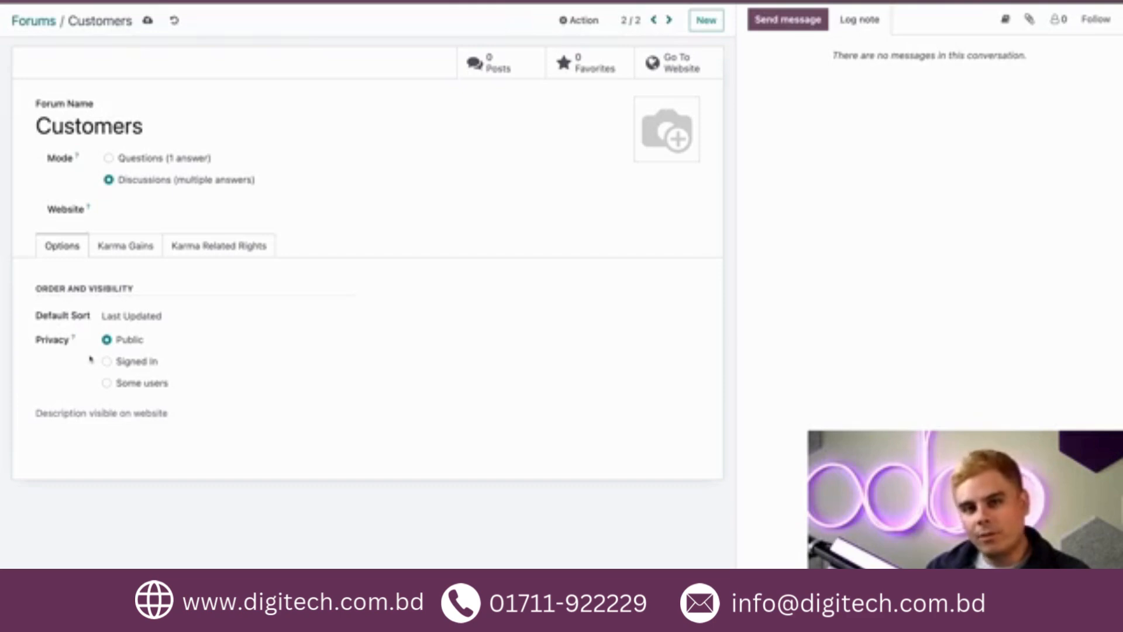
pyautogui.click(105, 363)
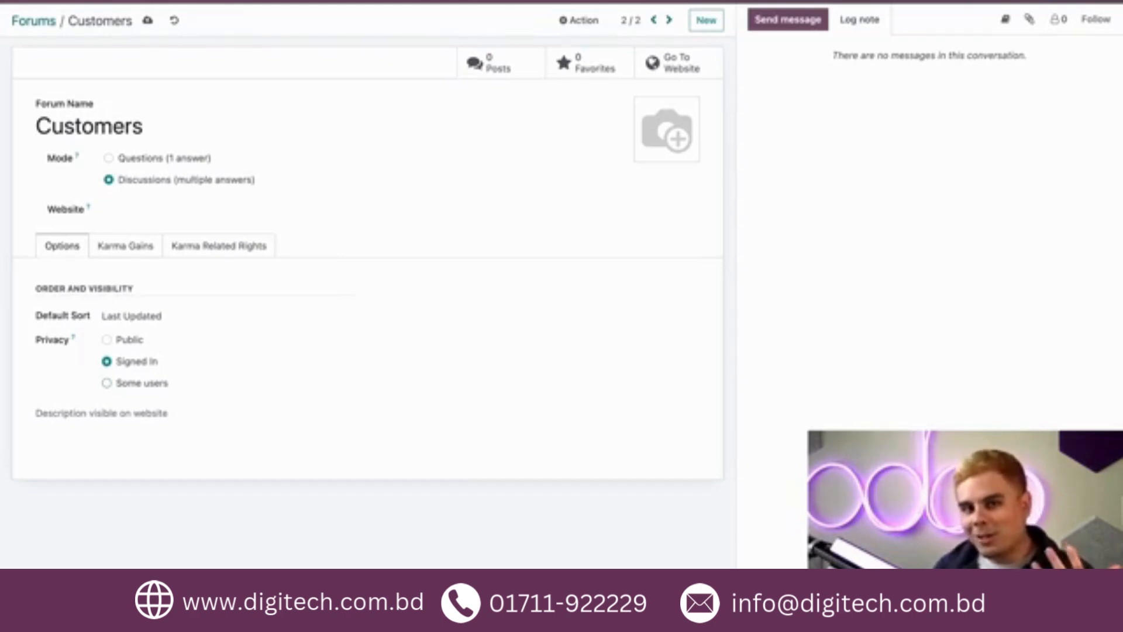
pyautogui.click(106, 339)
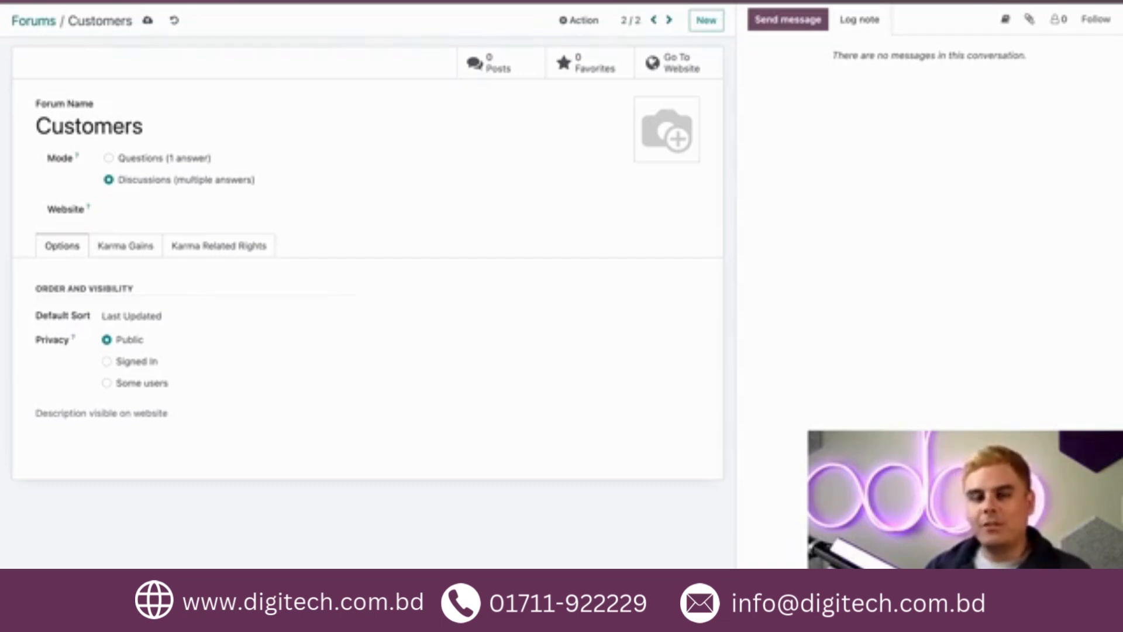
pyautogui.click(133, 248)
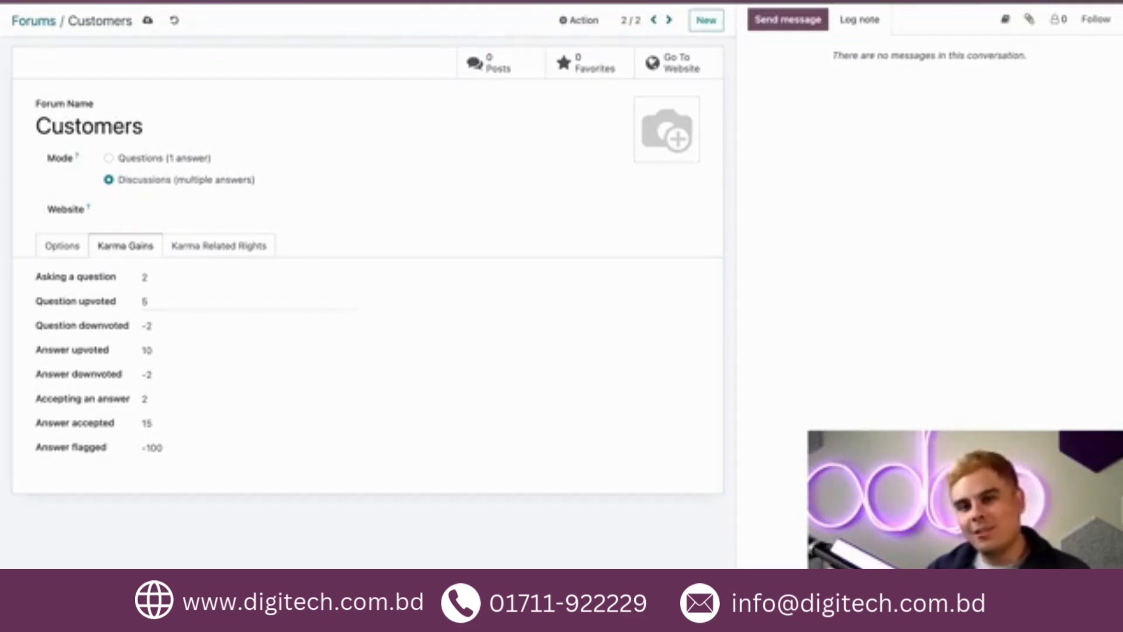
pyautogui.click(170, 326)
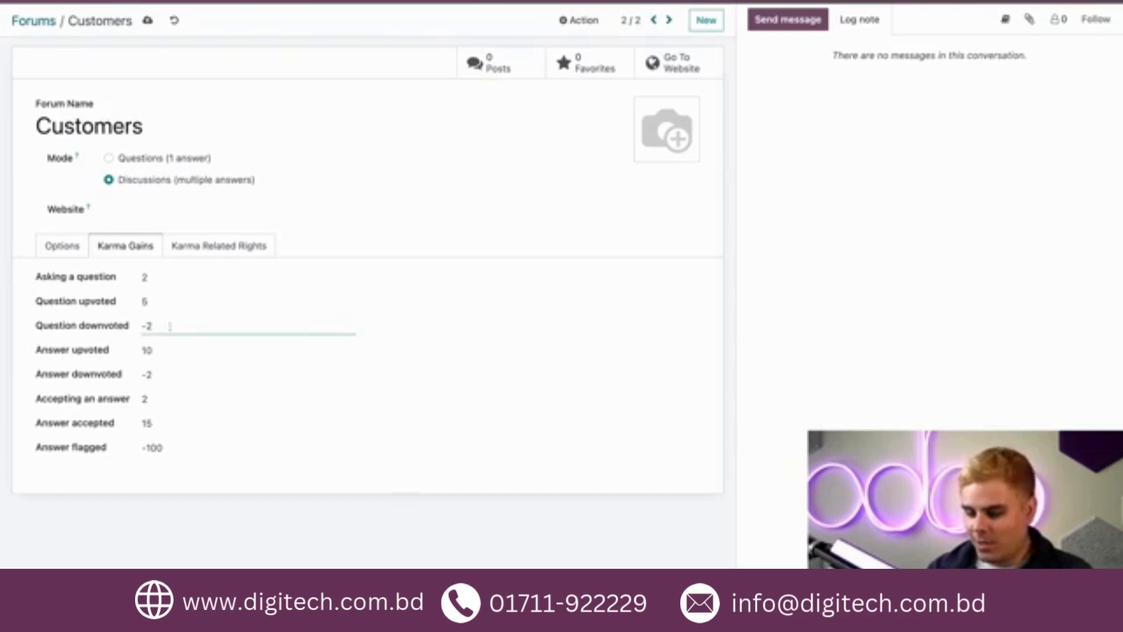
pyautogui.write('0')
pyautogui.click(504, 398)
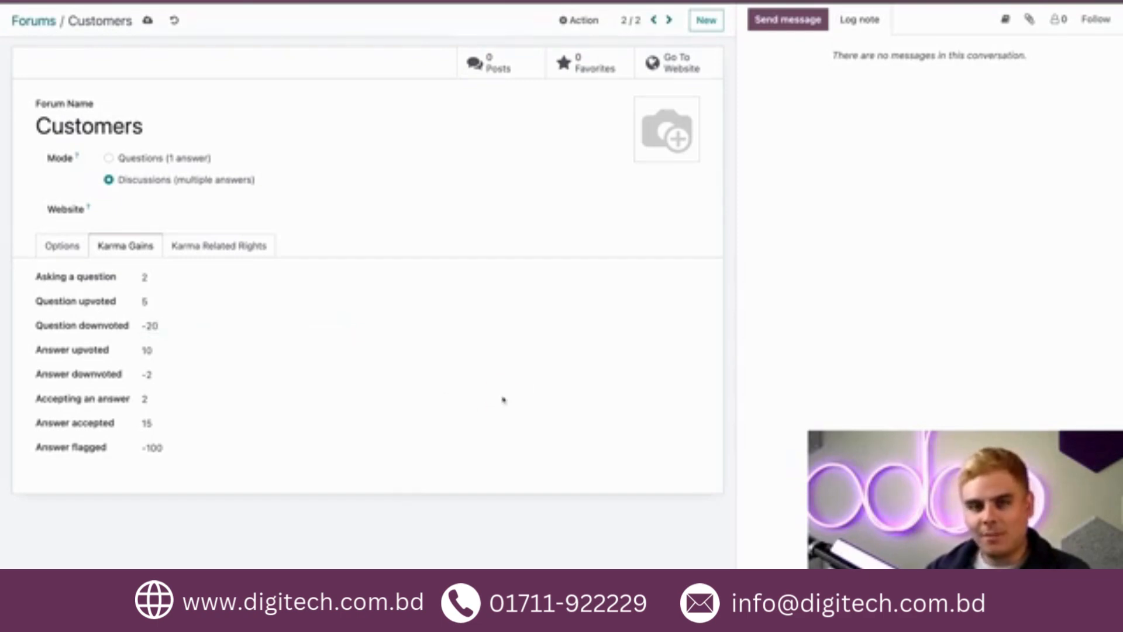
pyautogui.click(227, 322)
pyautogui.press('BackSpace')
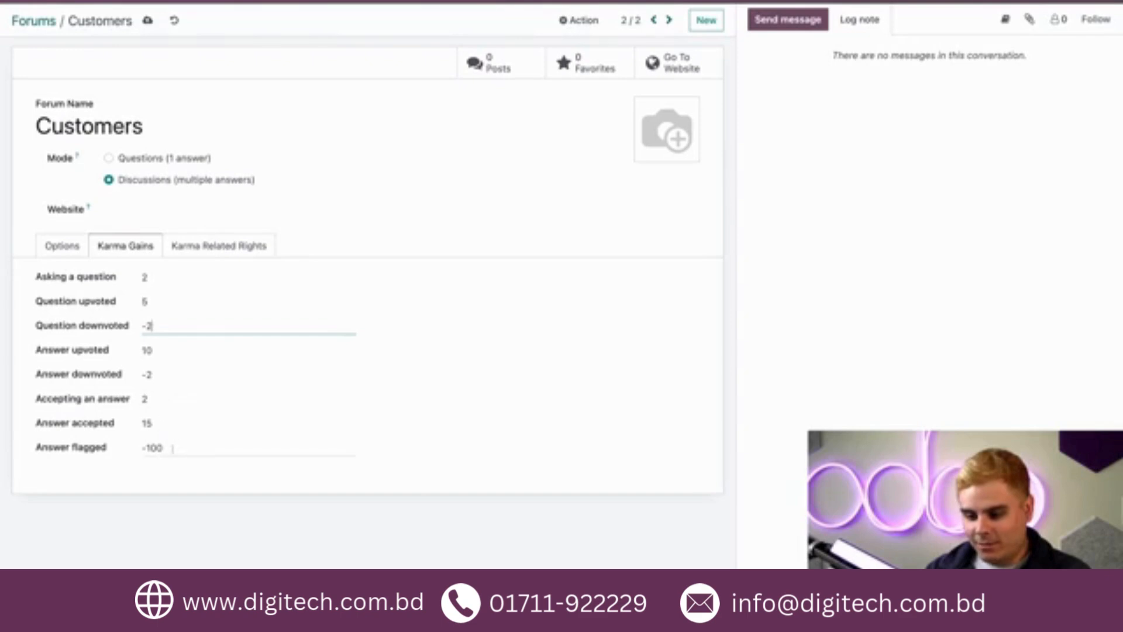
# Set the forum's karma gains to -1,000 for a flagged answer and 100 for an accepted answer
pyautogui.click(171, 447)
pyautogui.write('0')
pyautogui.click(454, 428)
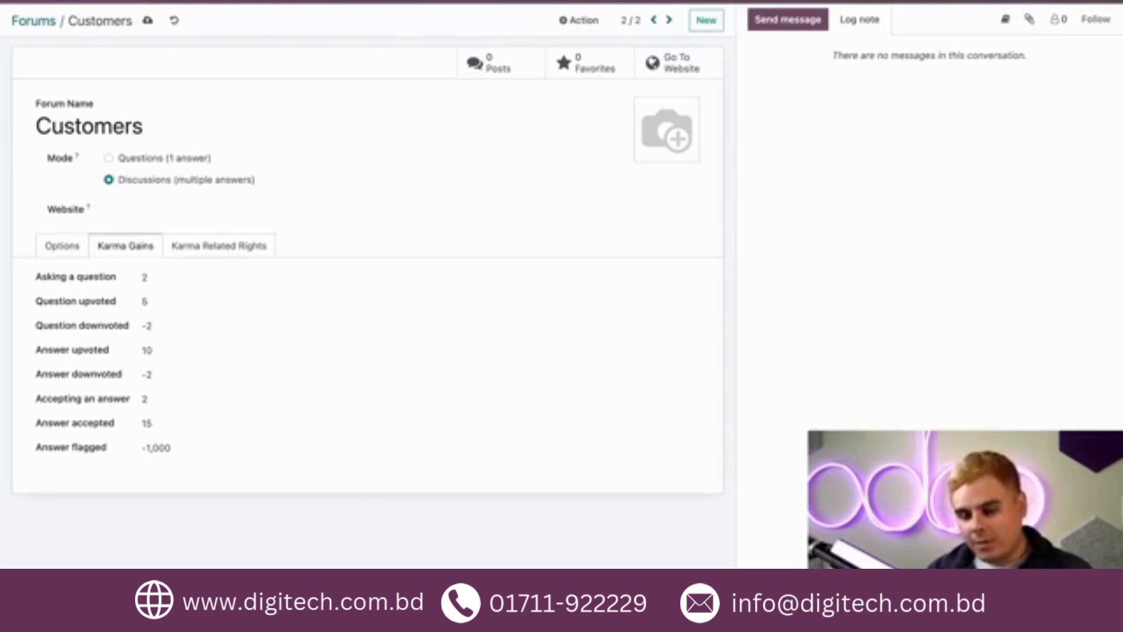
pyautogui.click(176, 419)
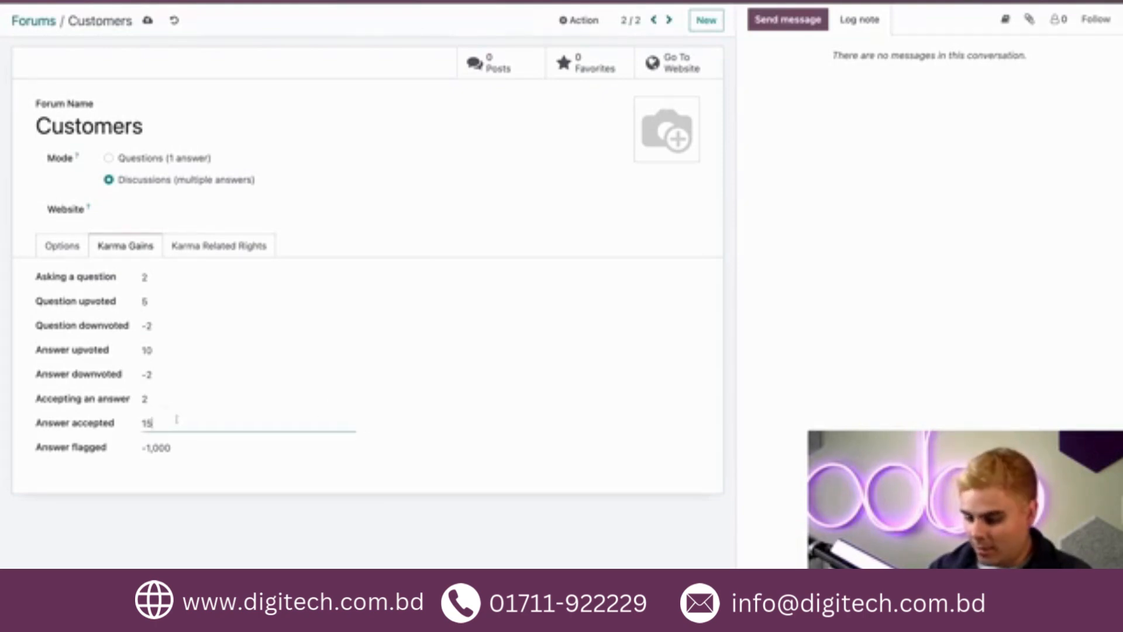
pyautogui.write('0')
pyautogui.press('BackSpace')
pyautogui.press('BackSpace')
pyautogui.write('00')
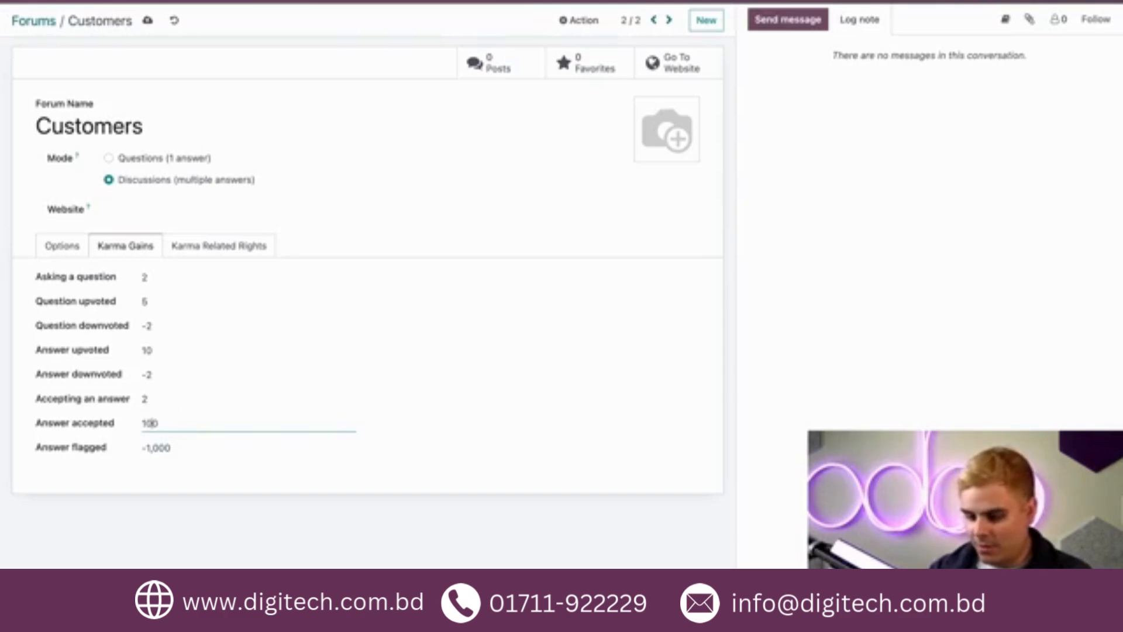
pyautogui.click(521, 472)
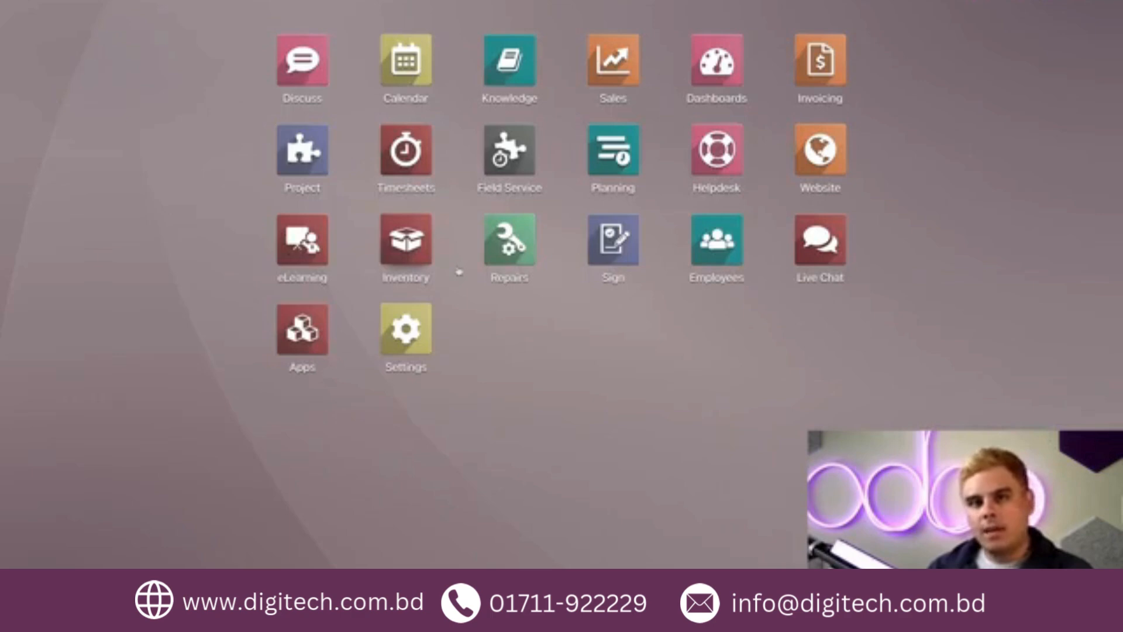
# Open the kitchen cabinet varnish ticket among the Customer Care team's Helpdesk tickets and start sharing it on the Customers forum
pyautogui.click(729, 150)
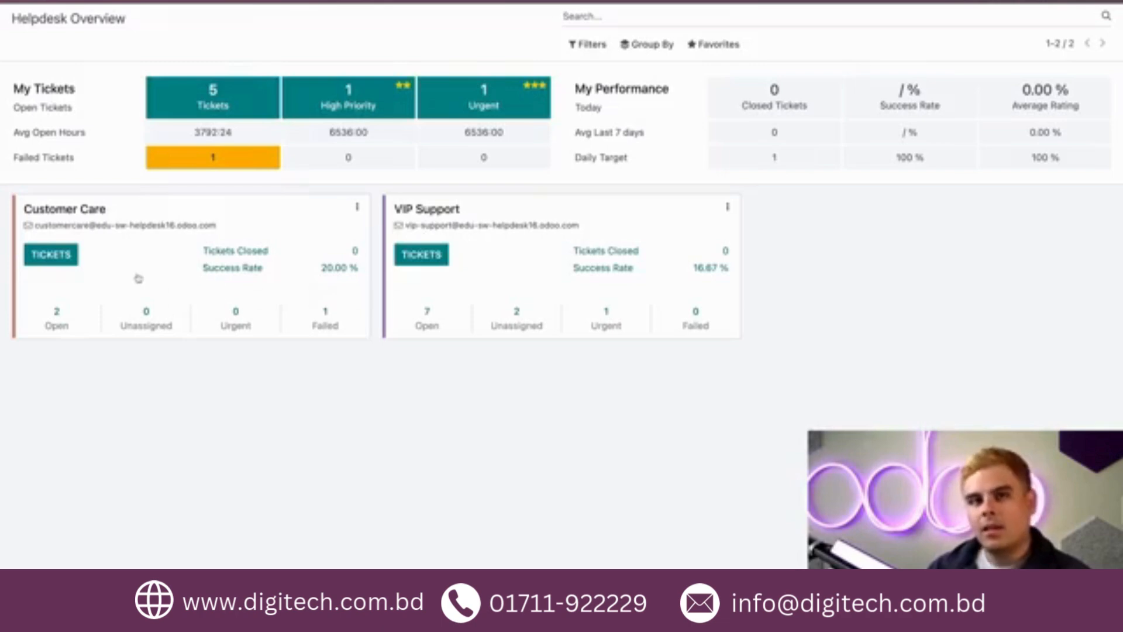
pyautogui.click(61, 260)
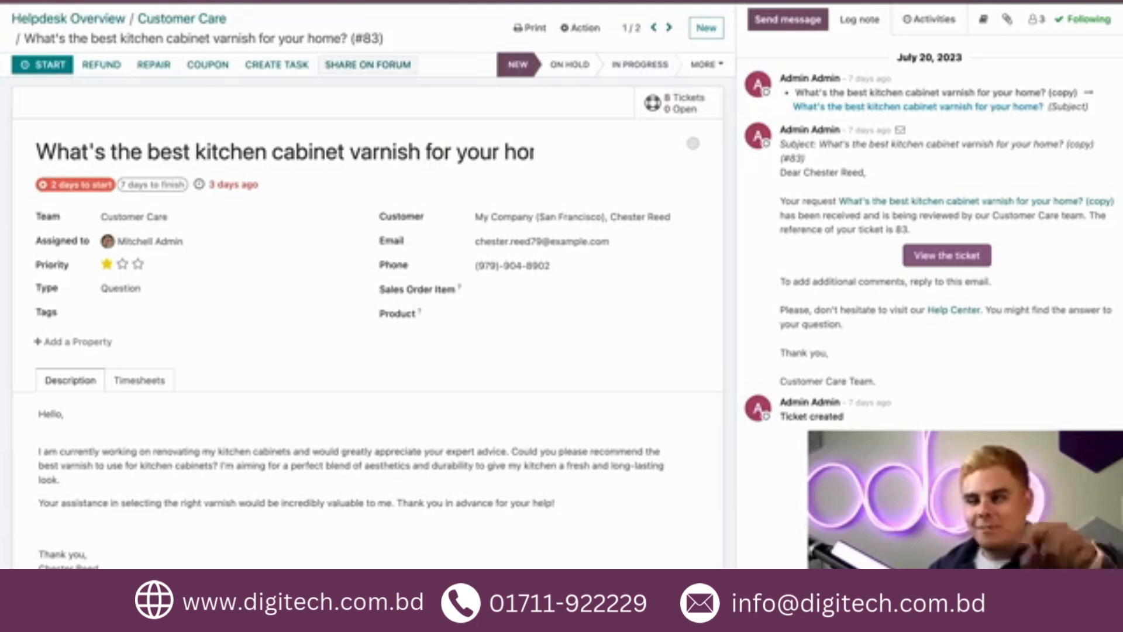
pyautogui.click(386, 65)
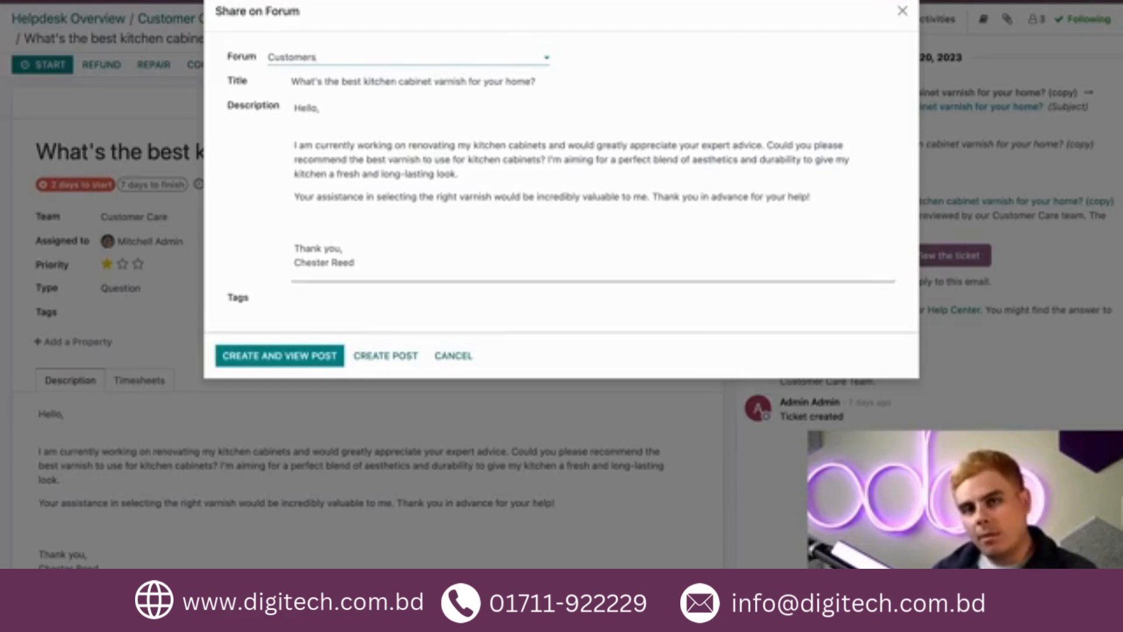
pyautogui.click(453, 81)
pyautogui.click(569, 79)
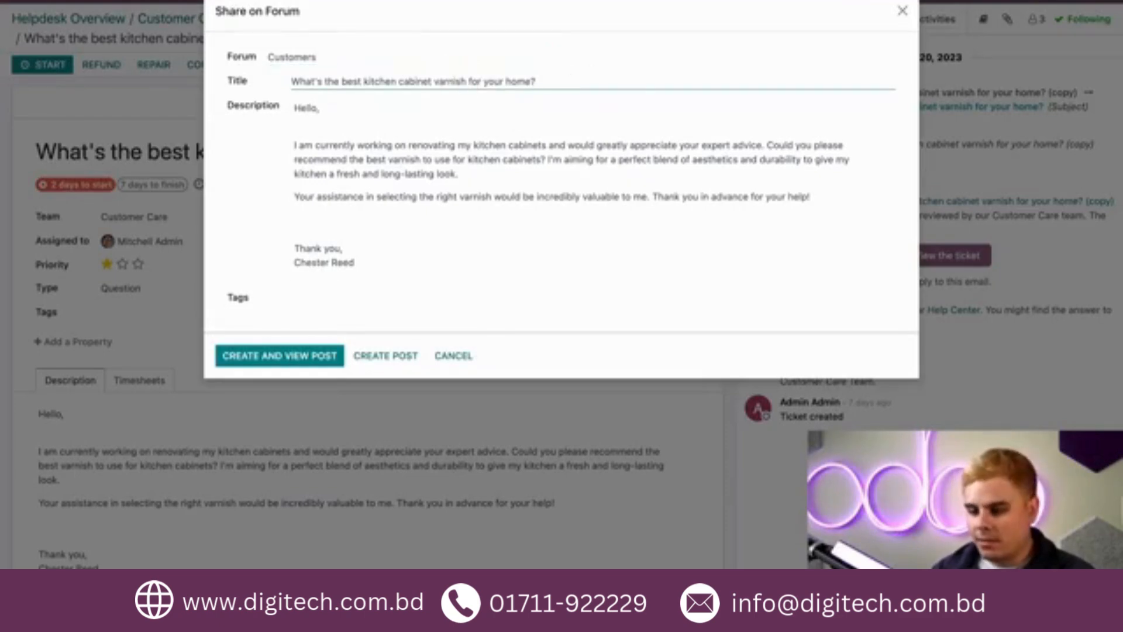
# Add a new tag named Product to the forum post, assigning the tag to the Customers forum
pyautogui.click(362, 302)
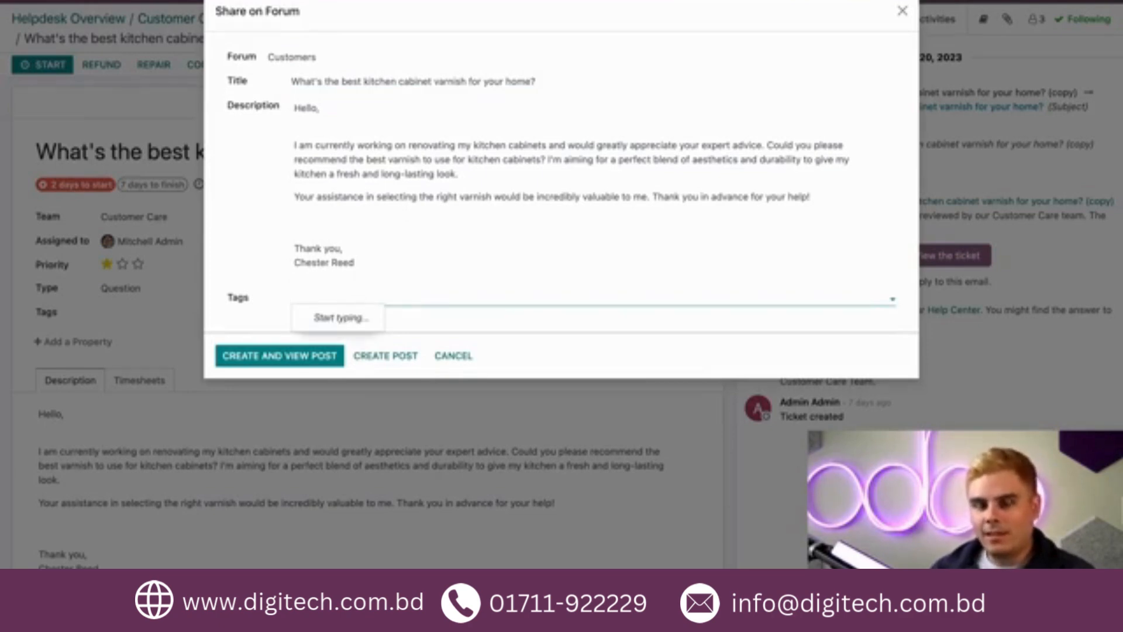
pyautogui.write('Product')
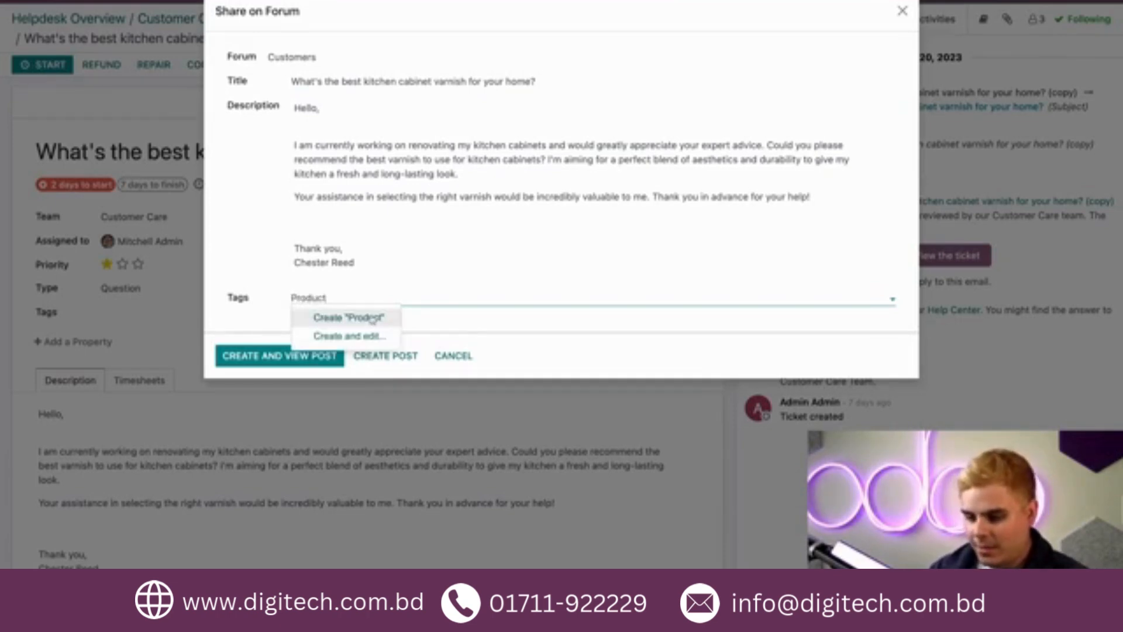
pyautogui.click(372, 318)
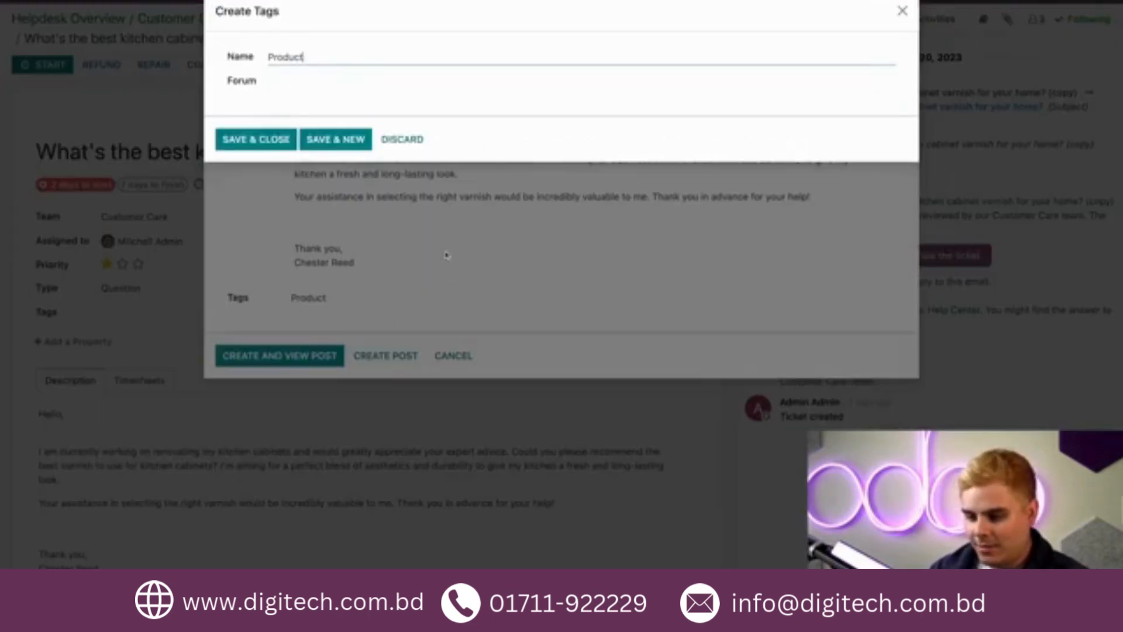
pyautogui.click(262, 146)
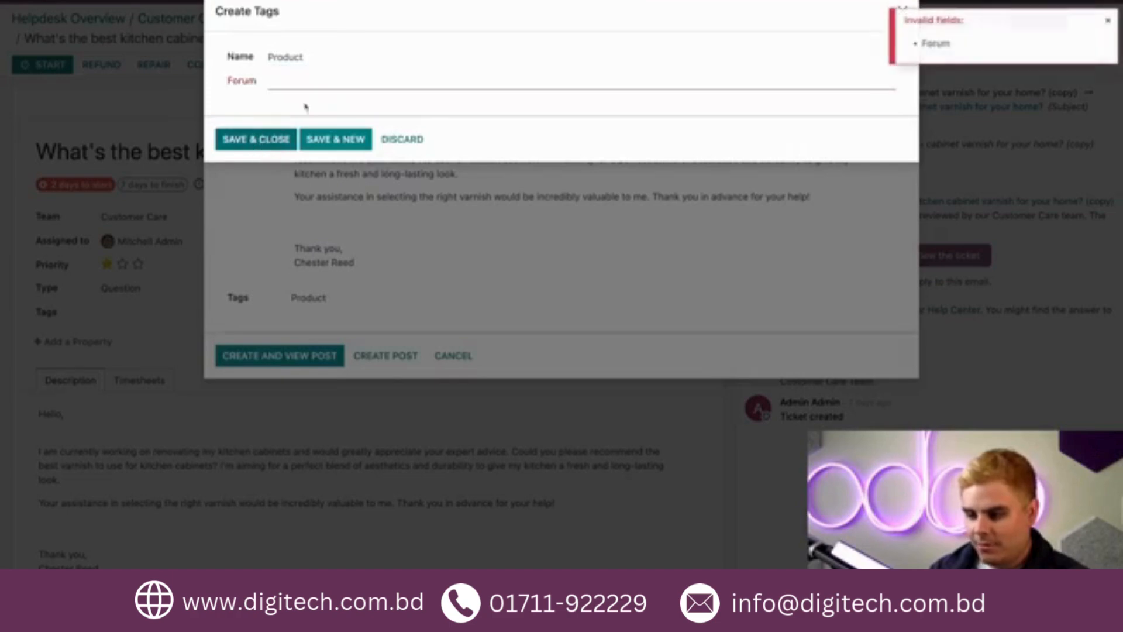
pyautogui.click(316, 83)
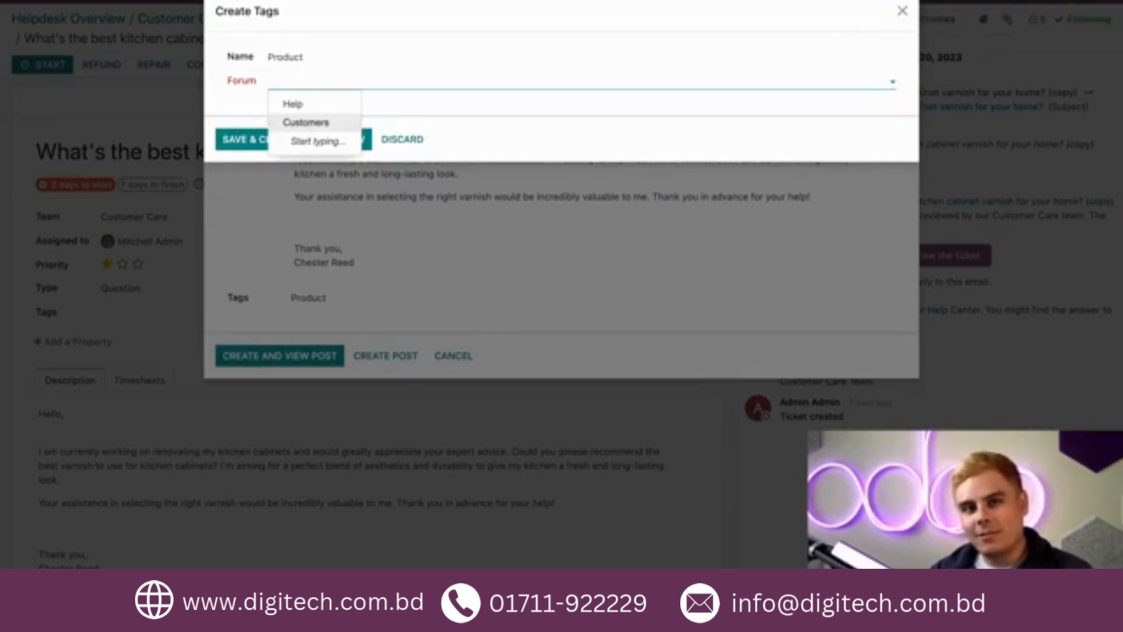
pyautogui.click(308, 121)
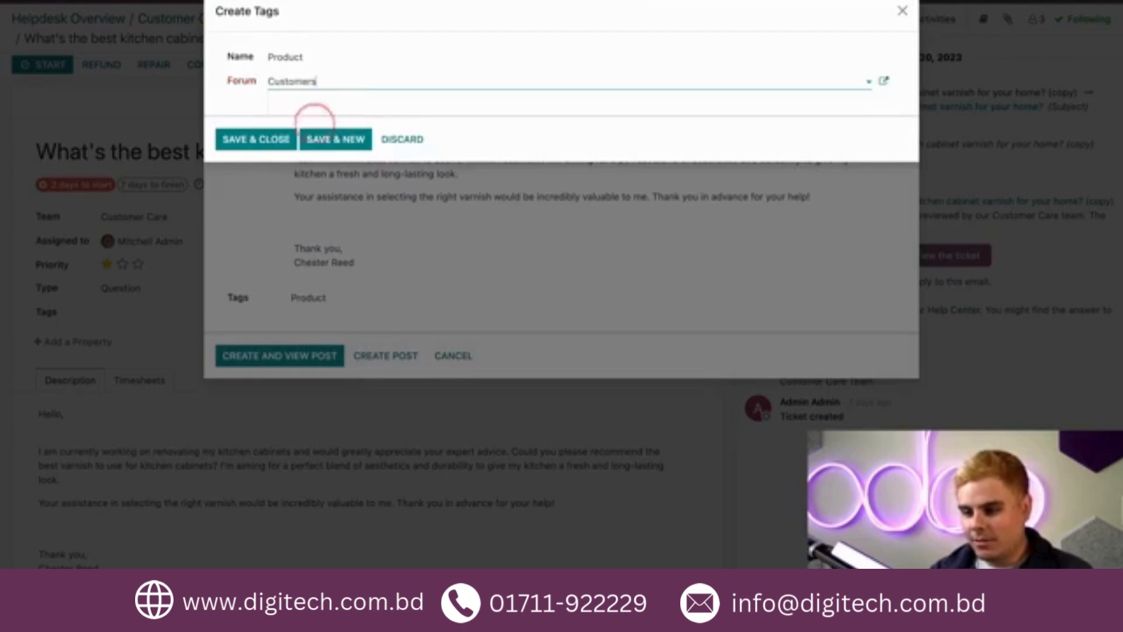
pyautogui.click(285, 145)
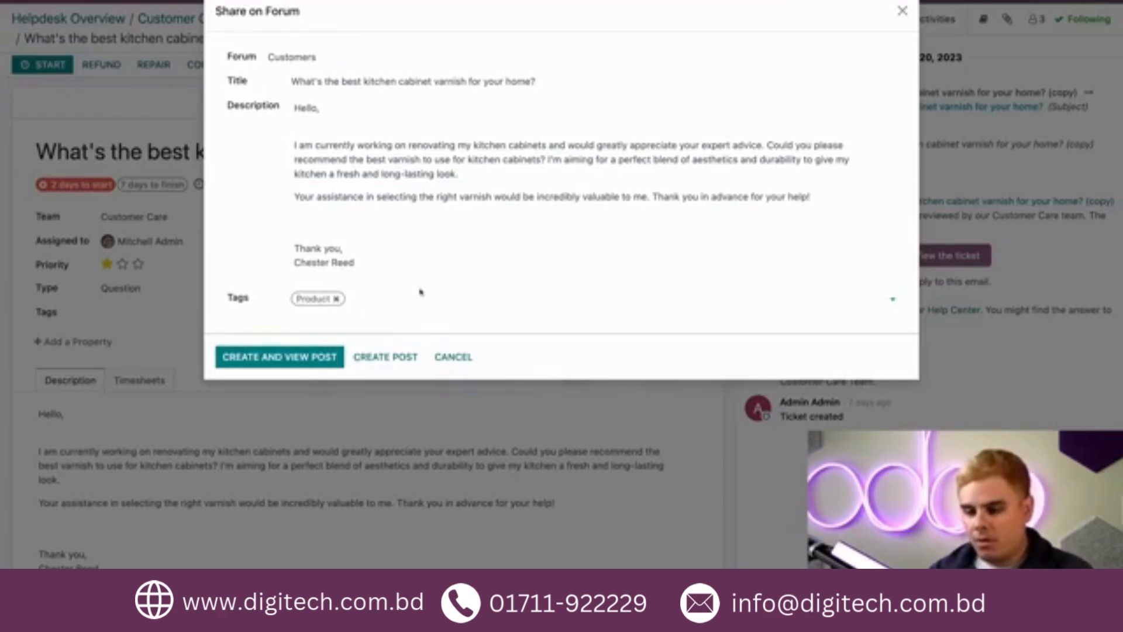
# Create and view the forum post, and try to upvote it
pyautogui.click(303, 358)
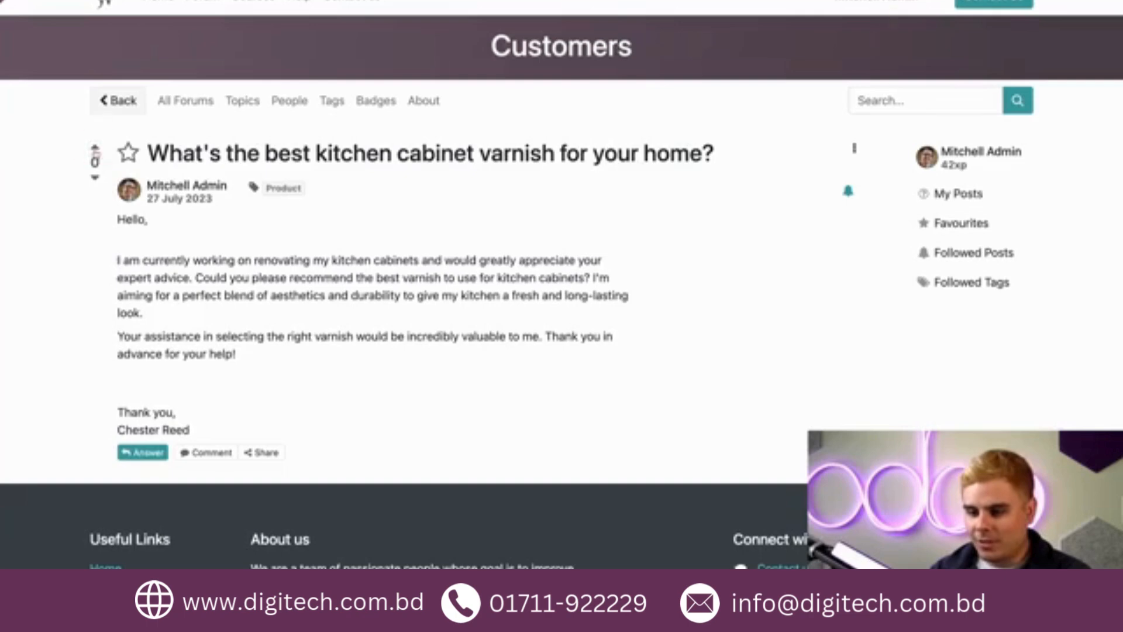
pyautogui.click(94, 147)
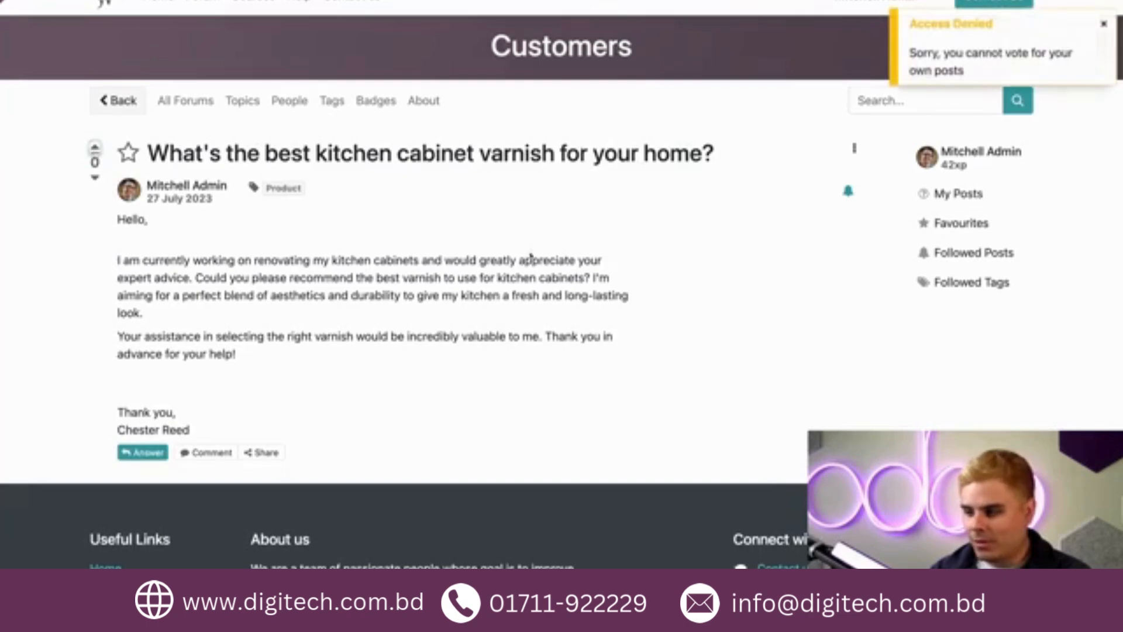
pyautogui.click(1105, 26)
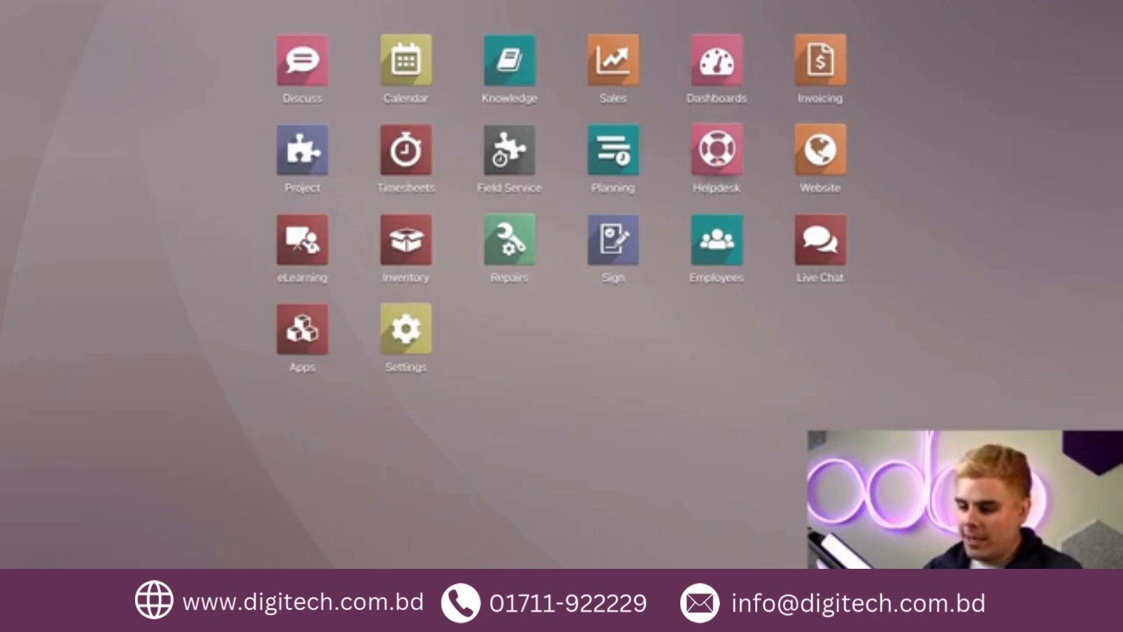
# Open the Customer Care helpdesk team's settings and enable eLearning as a self-service option
pyautogui.click(717, 153)
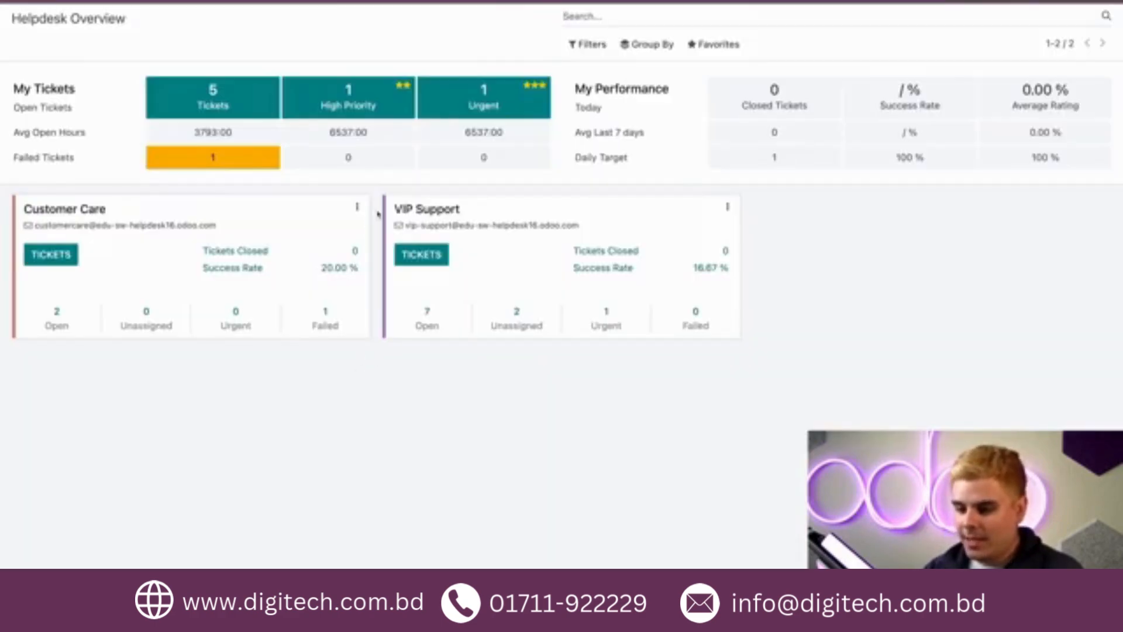
pyautogui.click(360, 208)
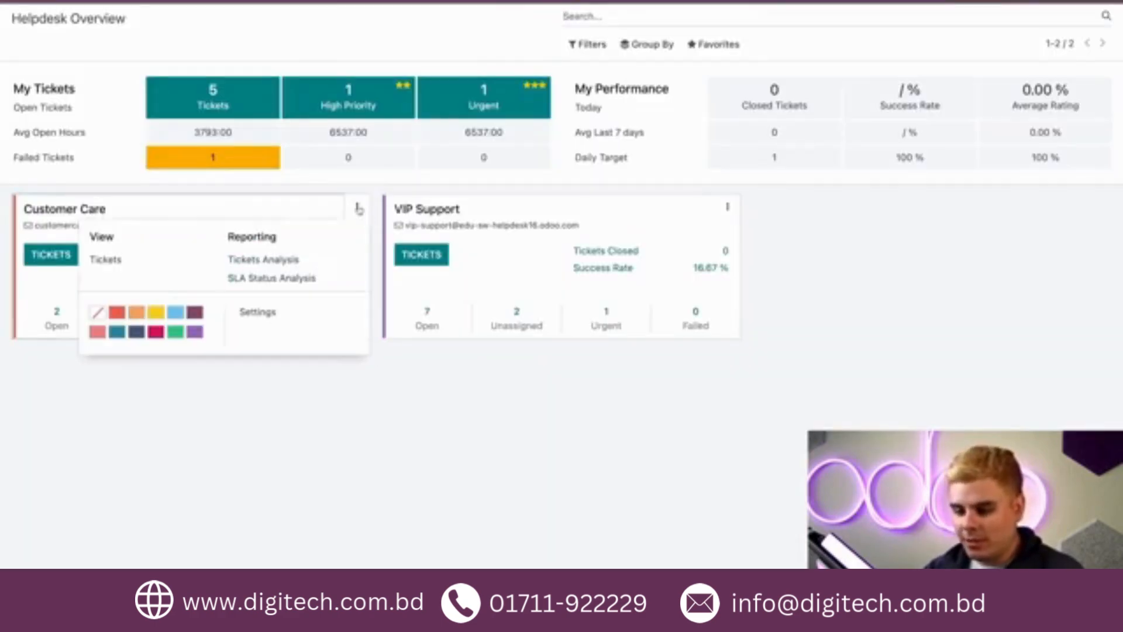
pyautogui.click(277, 315)
pyautogui.scroll(-10, 454, 291)
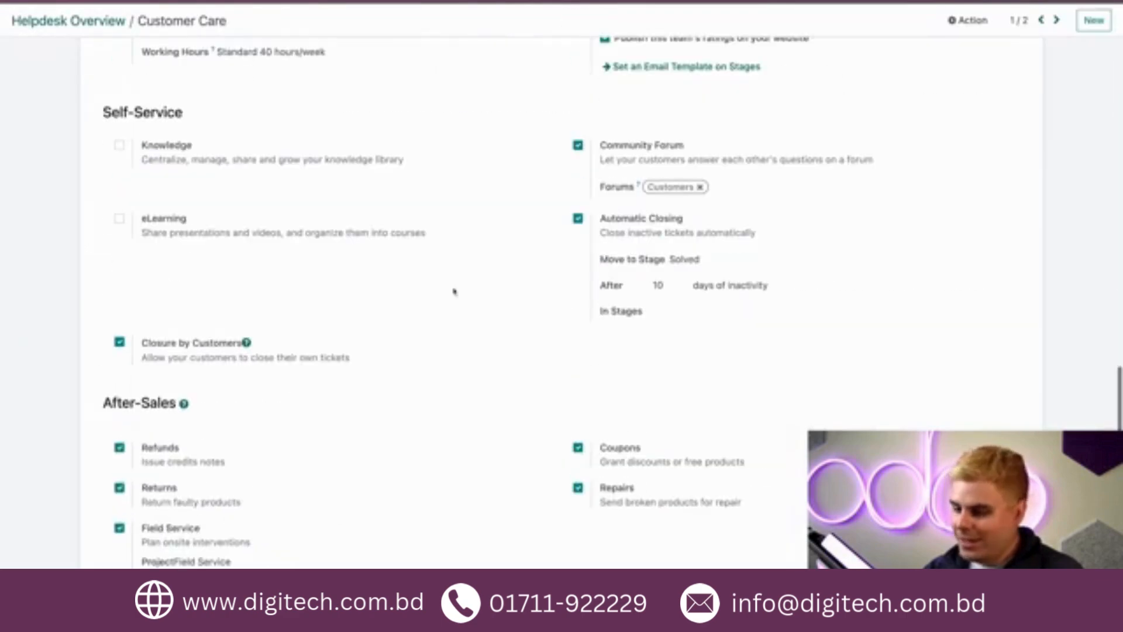
pyautogui.tripleClick(177, 107)
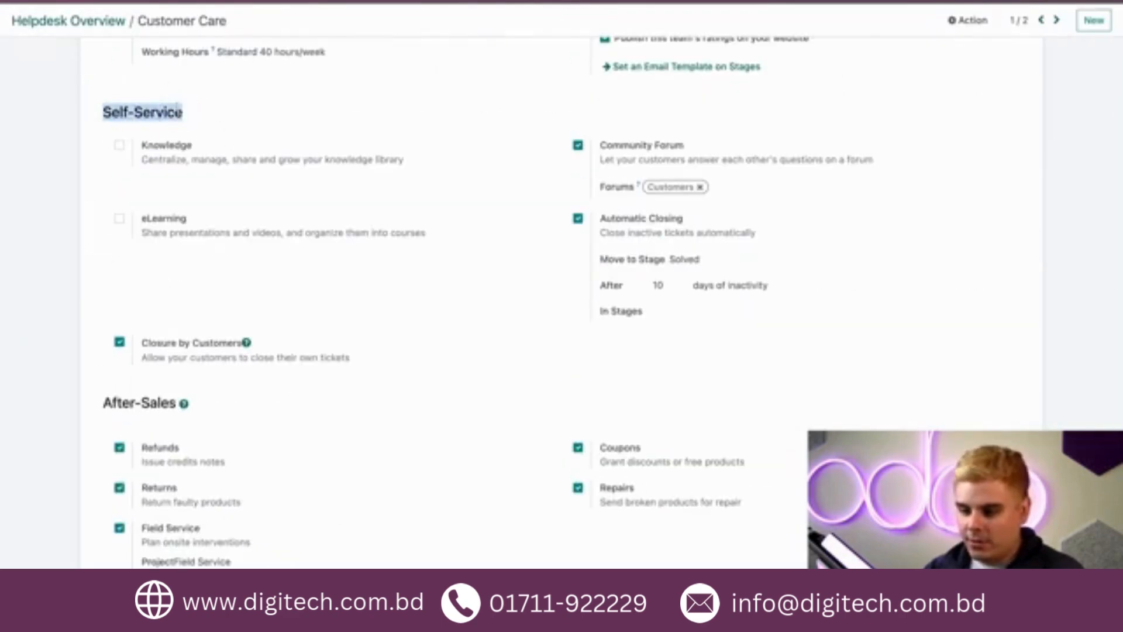
pyautogui.click(286, 120)
pyautogui.click(119, 219)
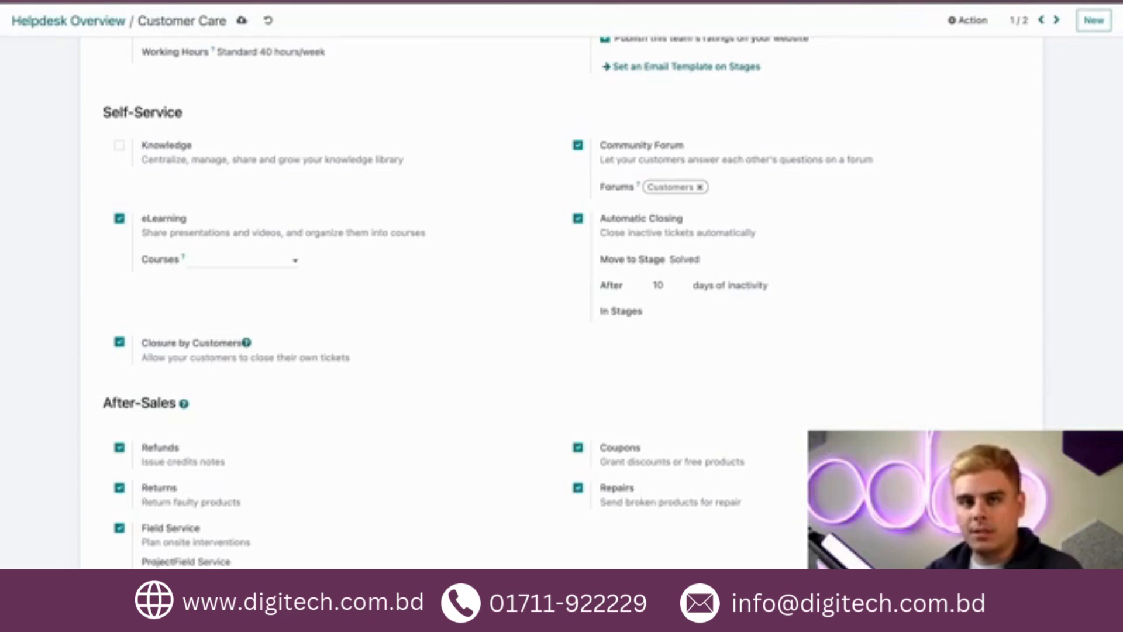
# Add the Basics of Furniture Creation and DIY Furniture courses to the team's eLearning option and save the settings
pyautogui.click(287, 261)
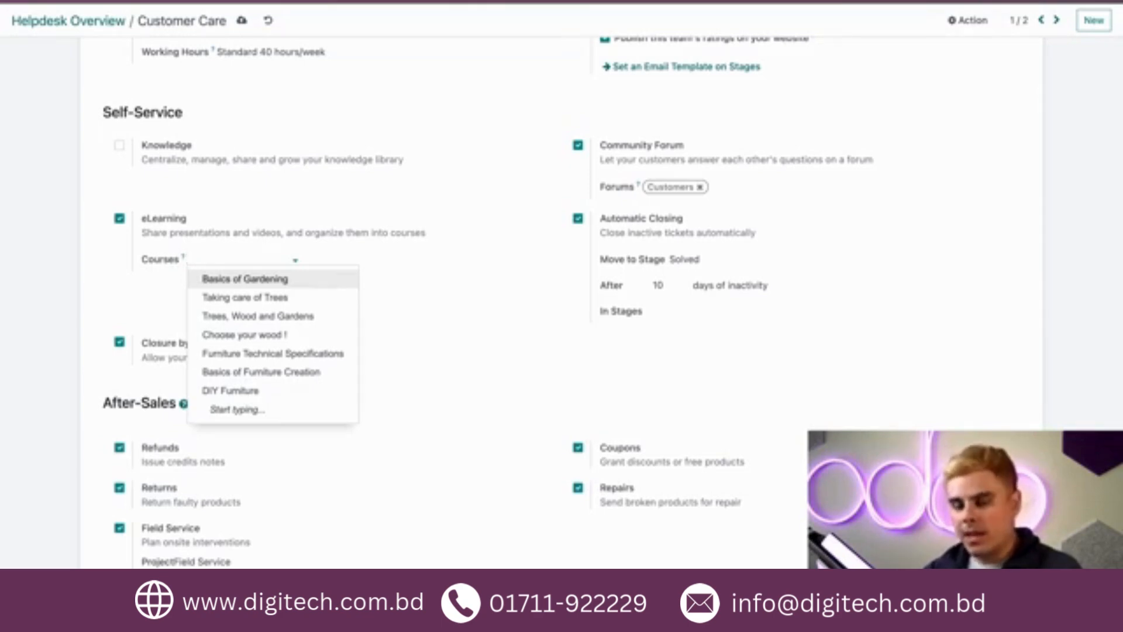
pyautogui.write('basics')
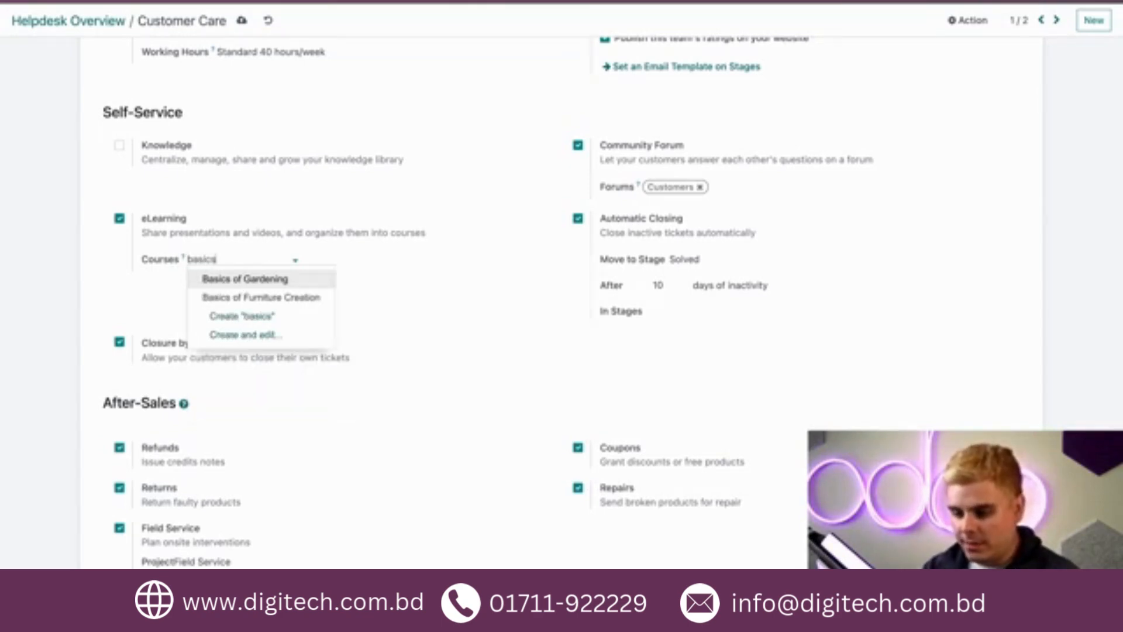
pyautogui.click(289, 297)
pyautogui.write('diy')
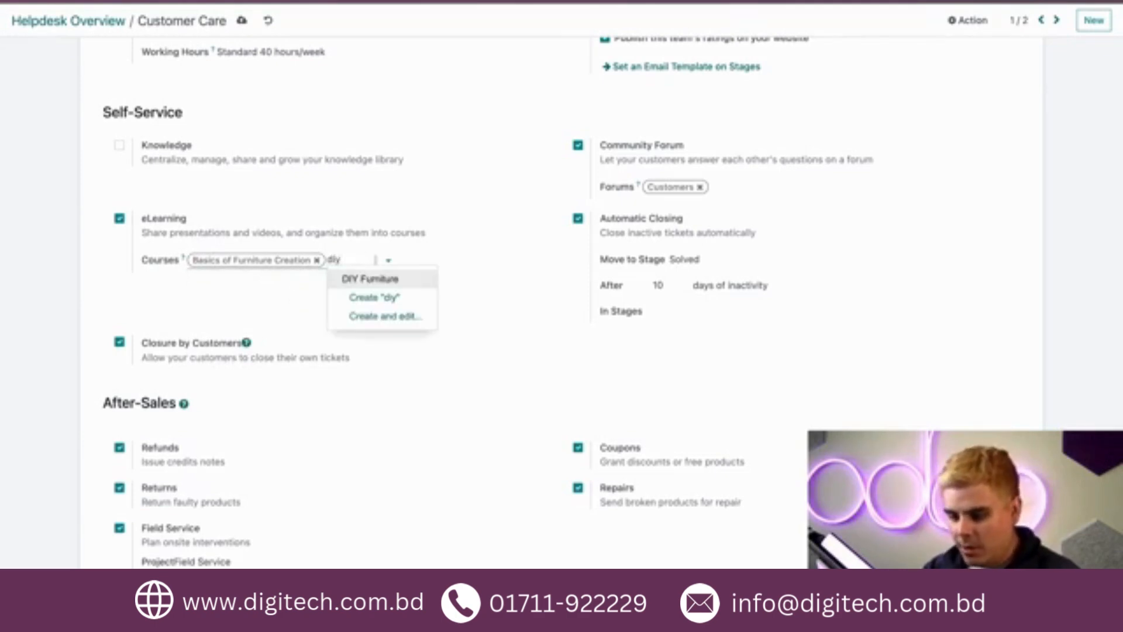
pyautogui.click(373, 279)
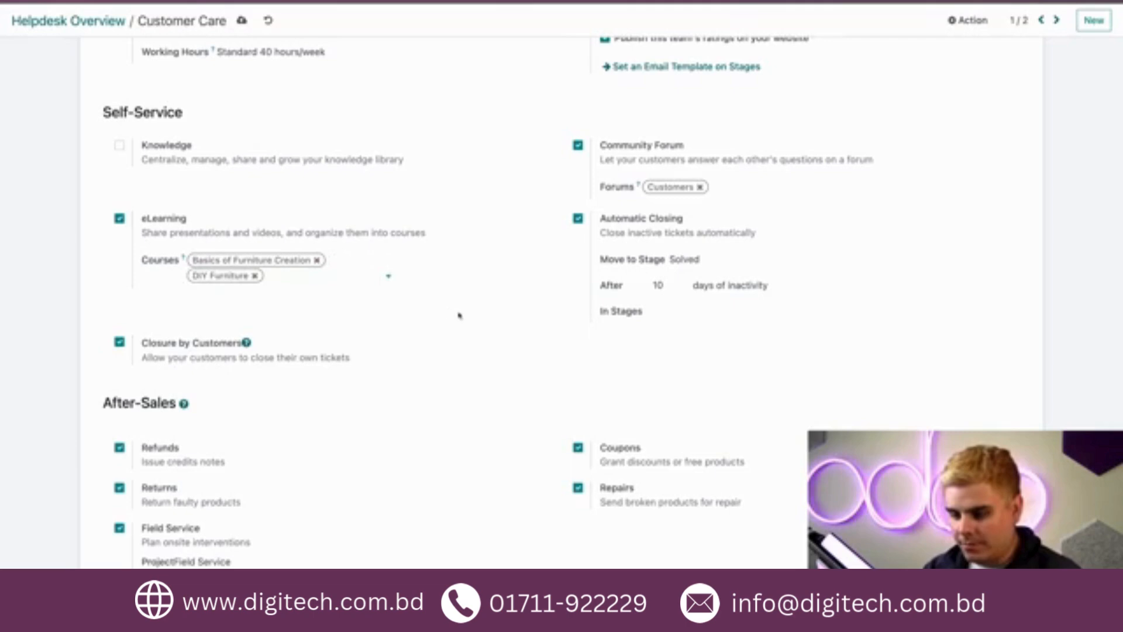
pyautogui.click(242, 21)
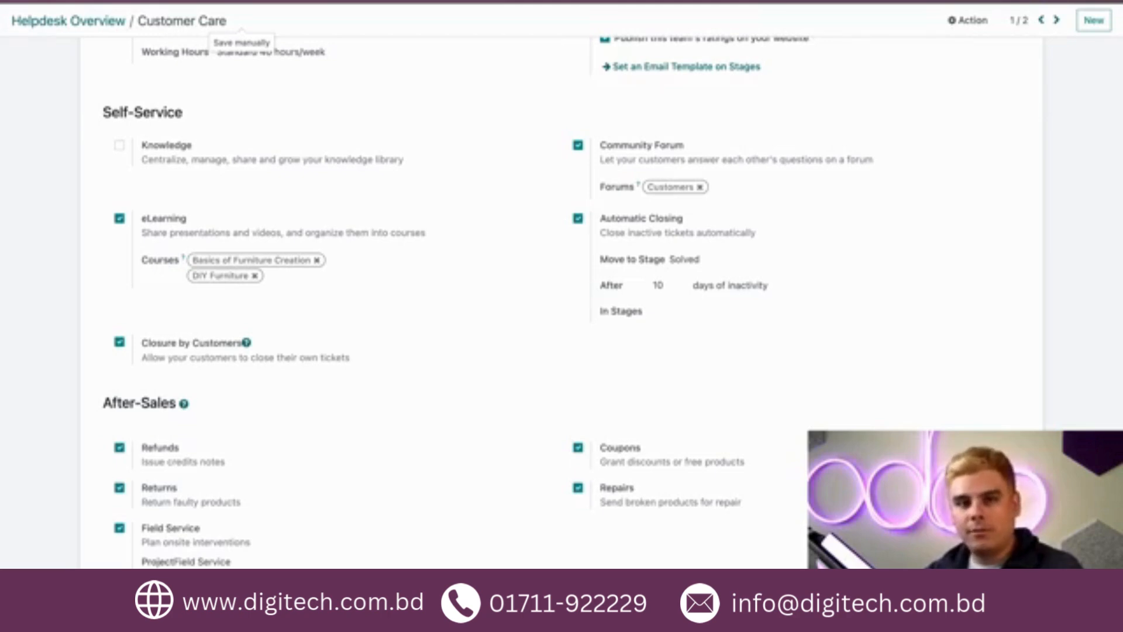
# View the team's help page on the website, browse its courses and open Basics of Furniture Creation
pyautogui.scroll(10, 841, 107)
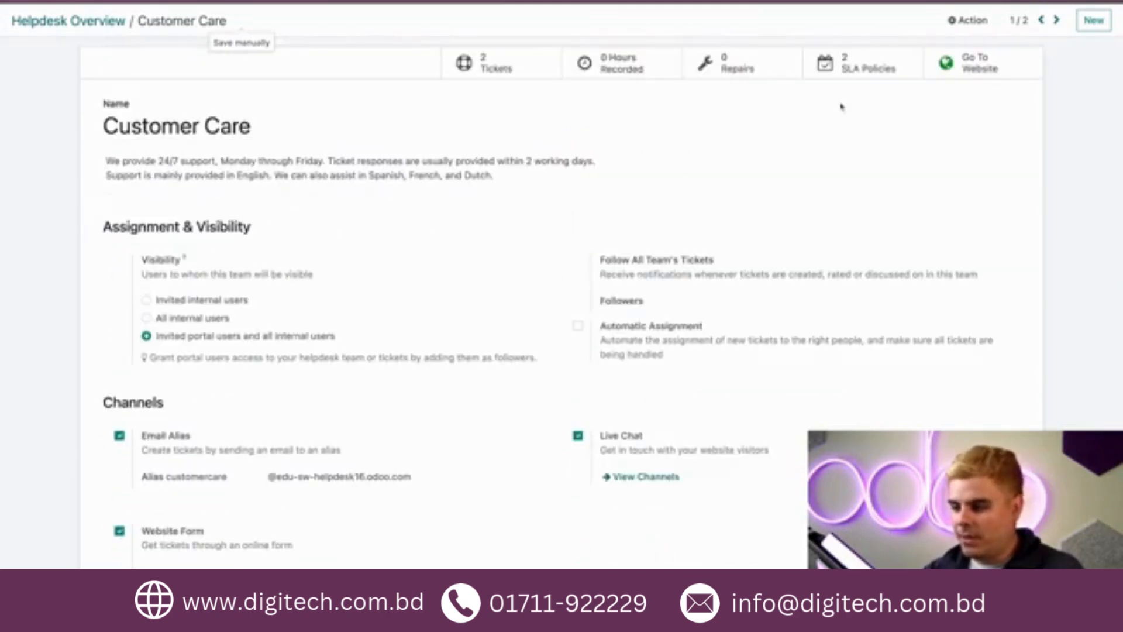
pyautogui.click(995, 74)
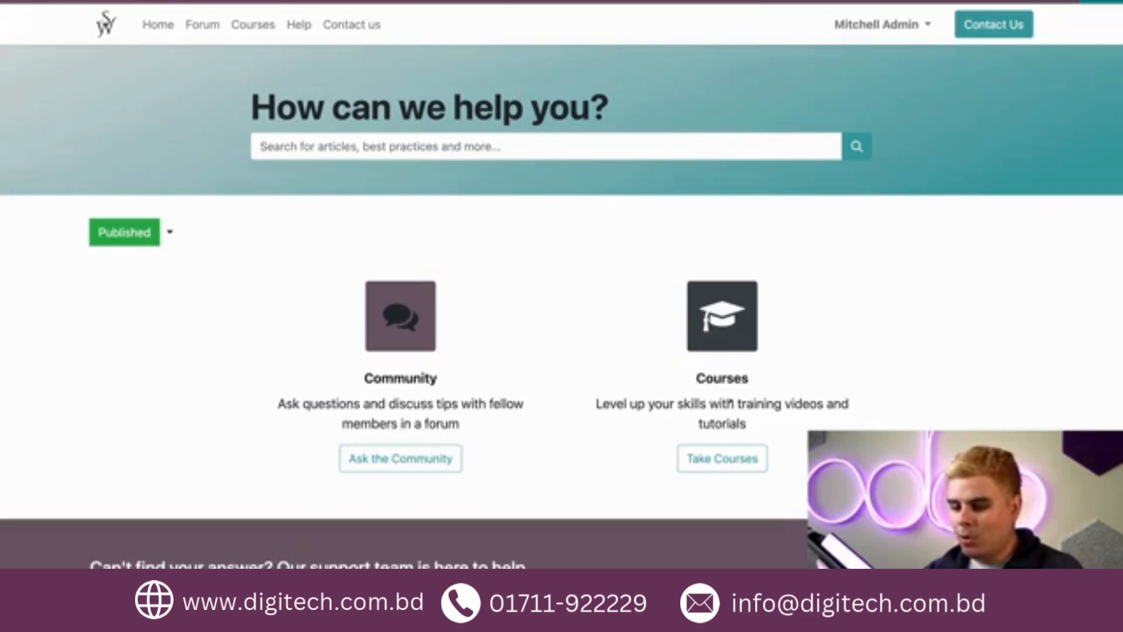
pyautogui.click(723, 460)
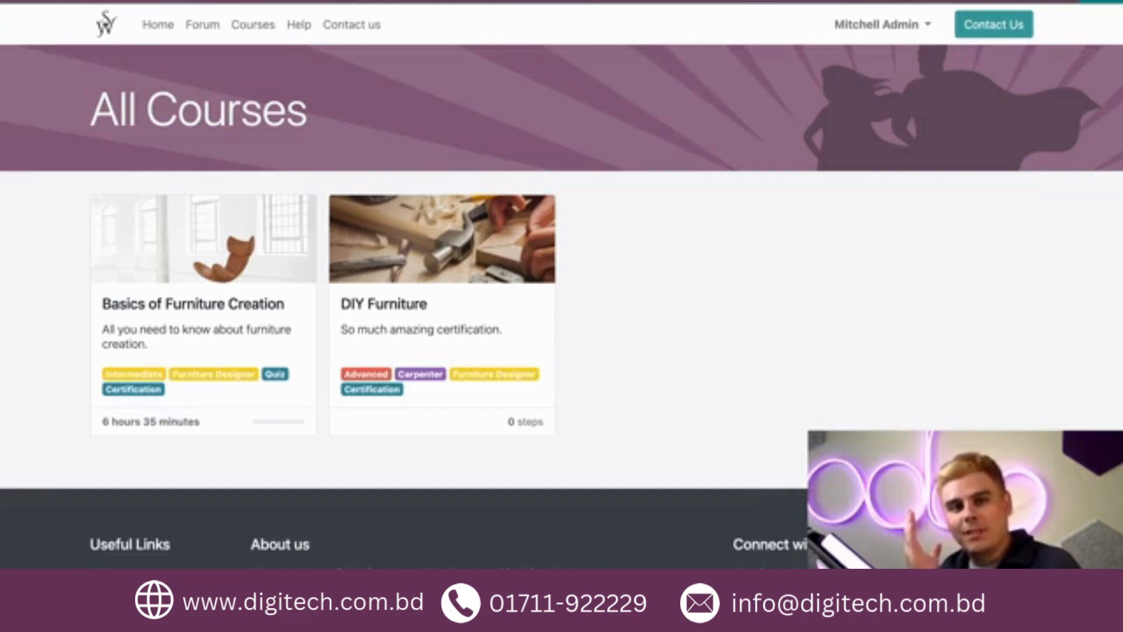
pyautogui.click(222, 307)
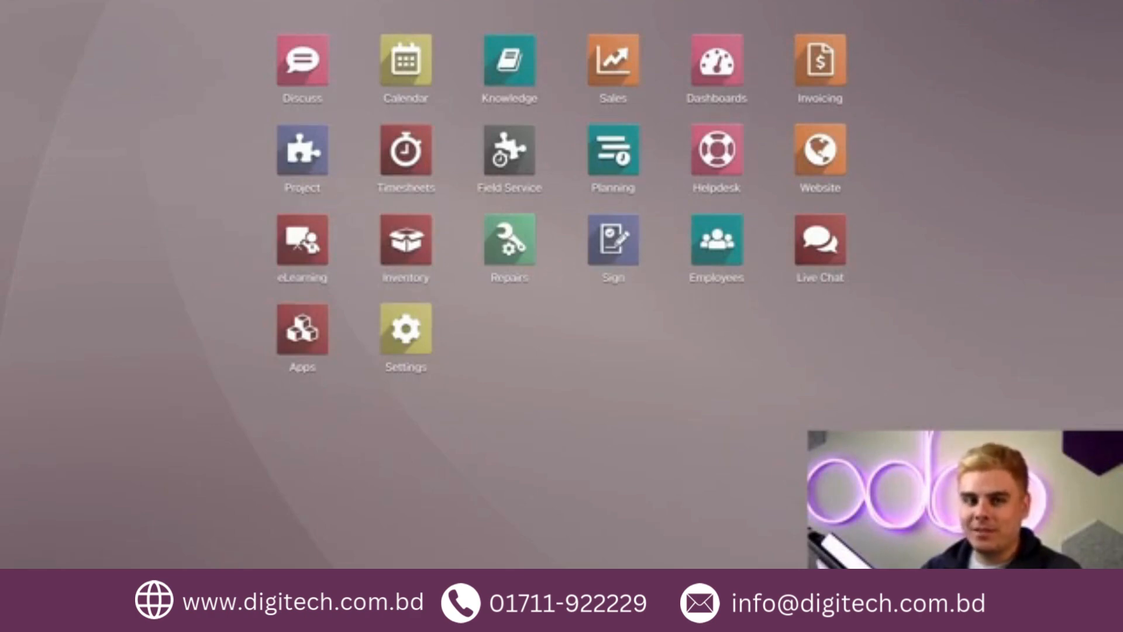
# Enable Knowledge self-service for the Customer Care helpdesk team with the Help article, and save the settings
pyautogui.click(717, 151)
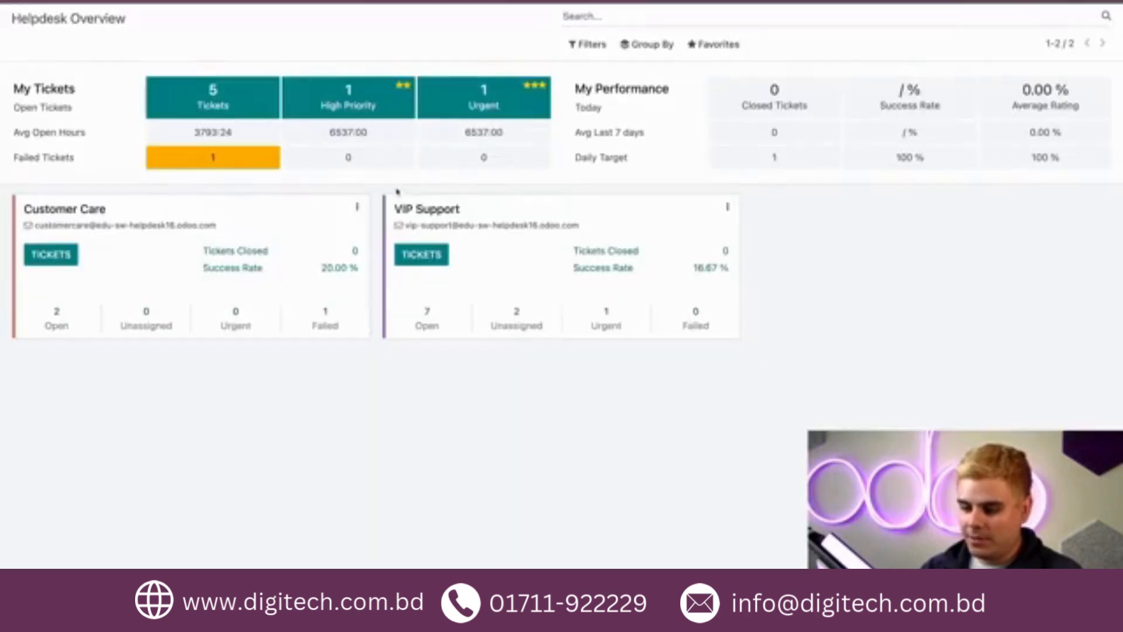
pyautogui.click(361, 210)
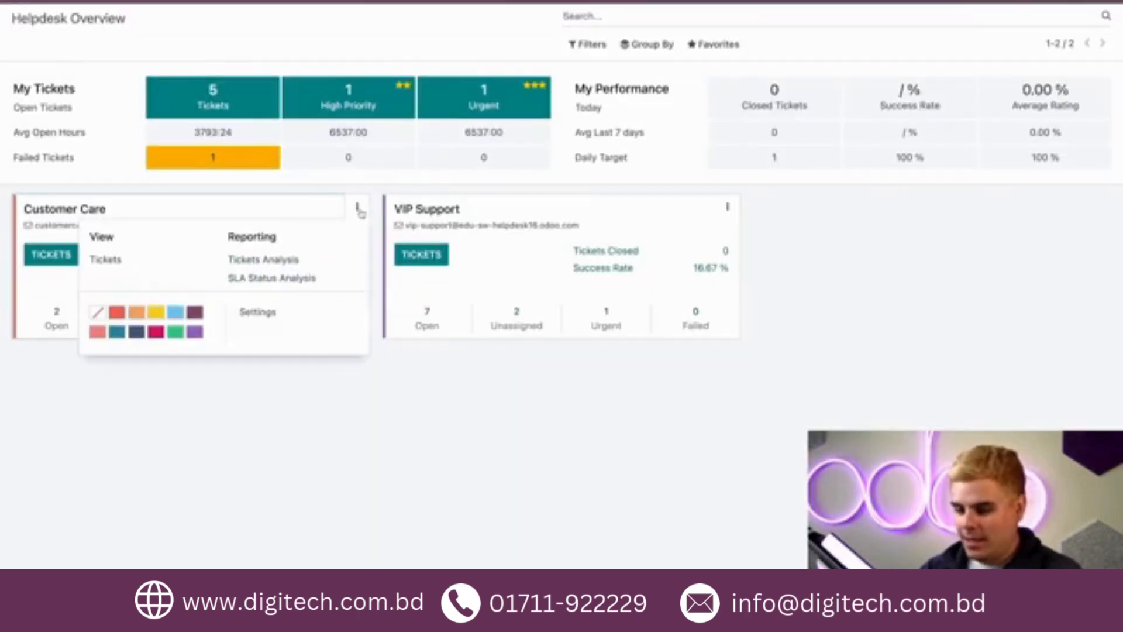
pyautogui.click(303, 311)
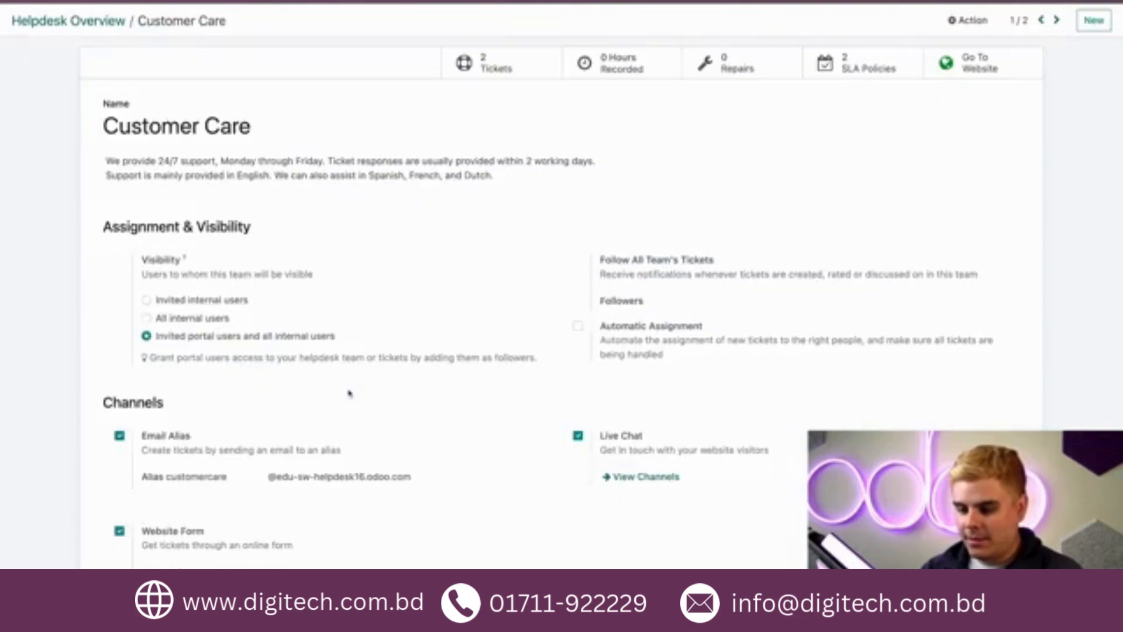
pyautogui.scroll(-10, 349, 393)
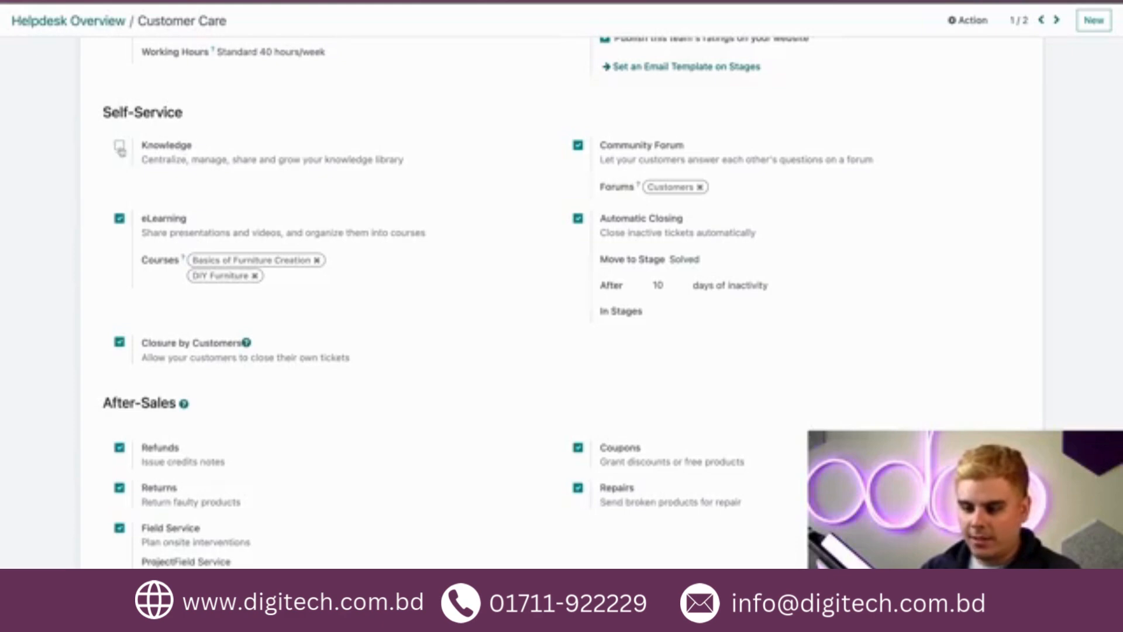
pyautogui.click(119, 145)
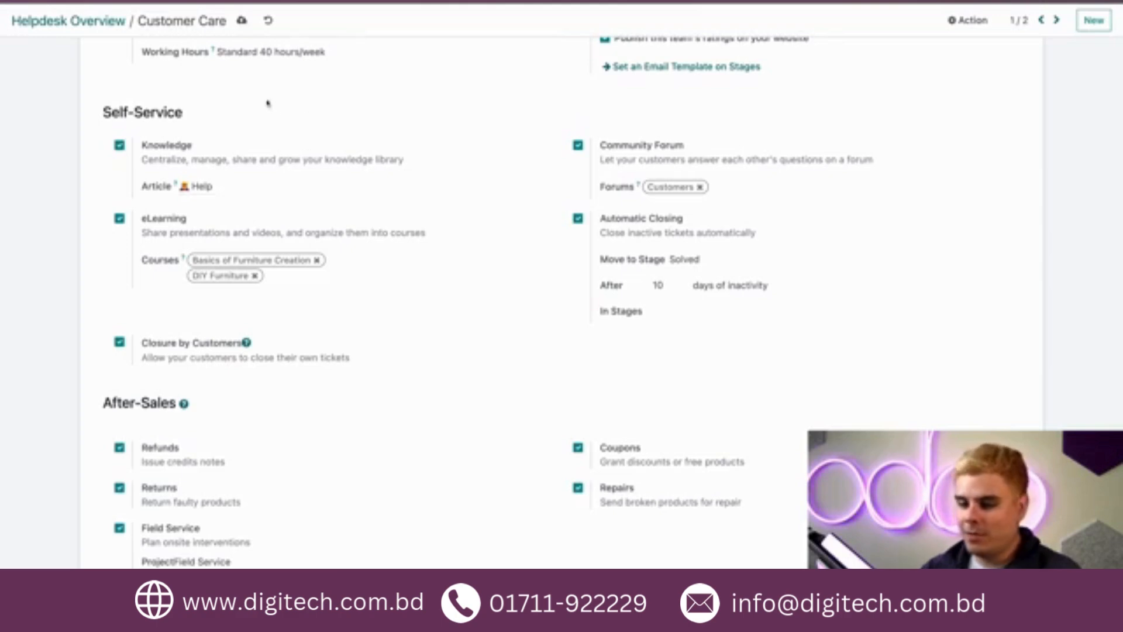
pyautogui.scroll(15, 407, 216)
pyautogui.click(240, 23)
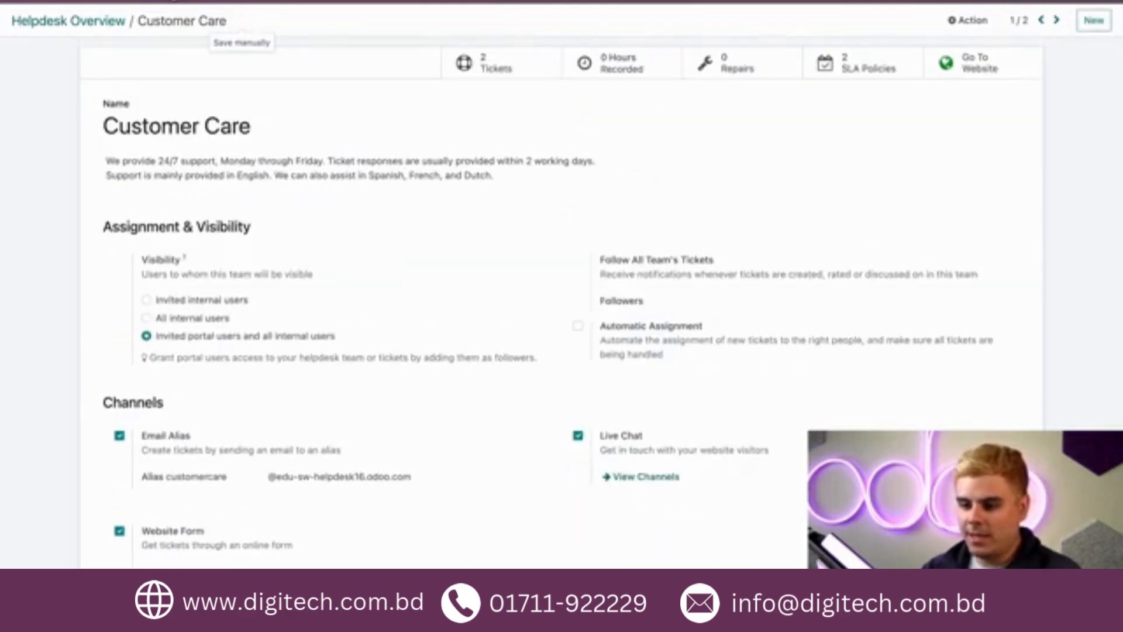
# Open the "I lost my instructions" ticket among the Customer Care team's tickets and start a Knowledge article search from it
pyautogui.click(520, 71)
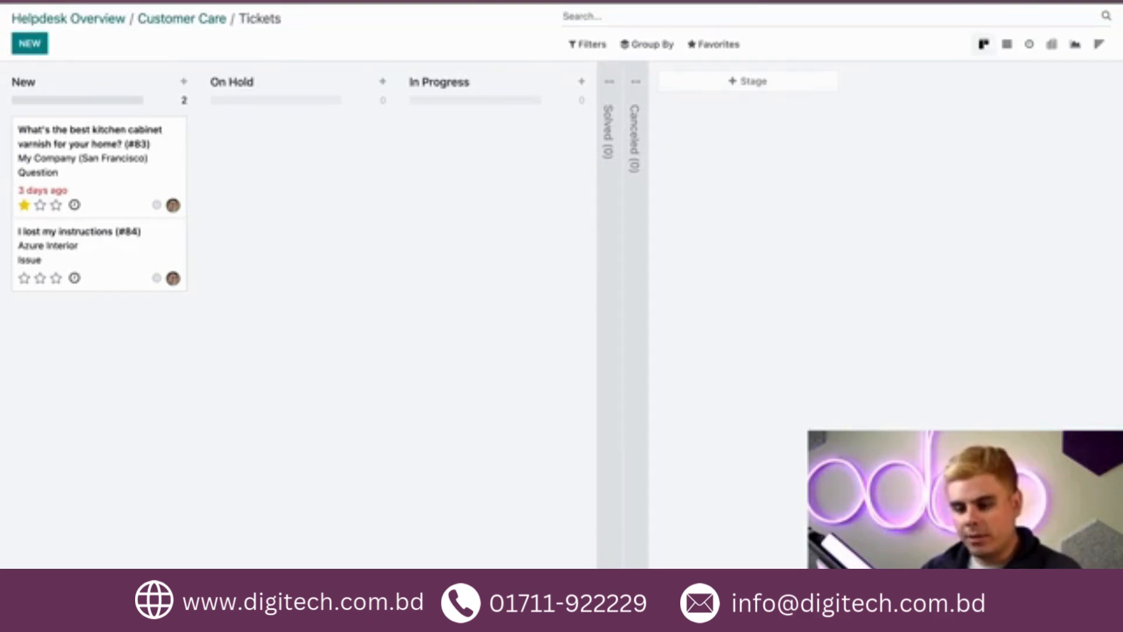
pyautogui.click(144, 258)
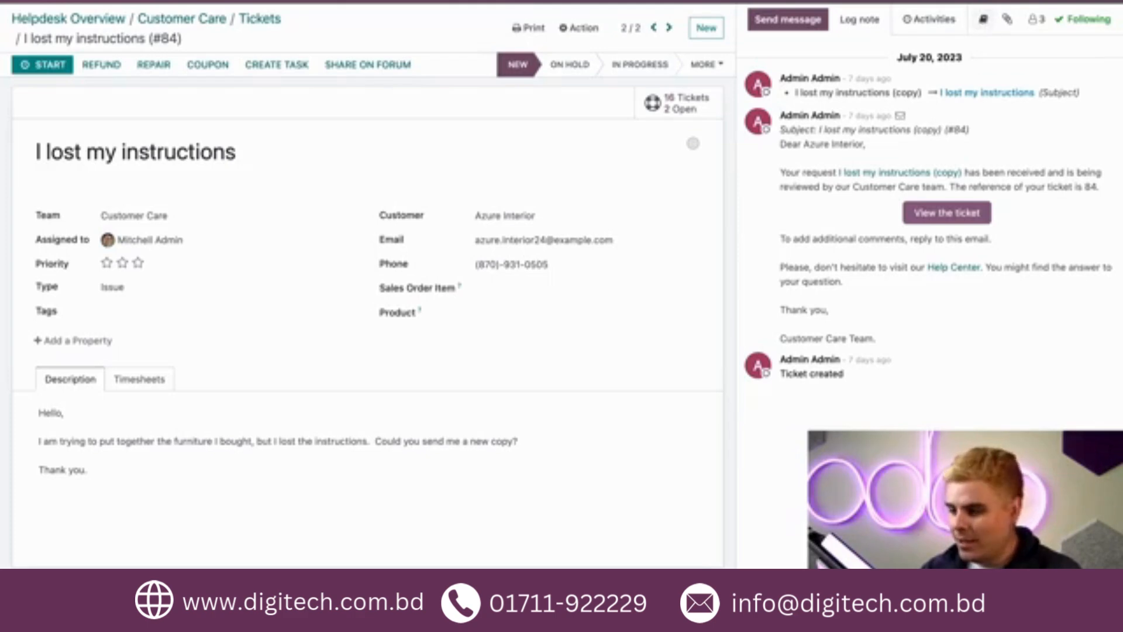
pyautogui.click(983, 19)
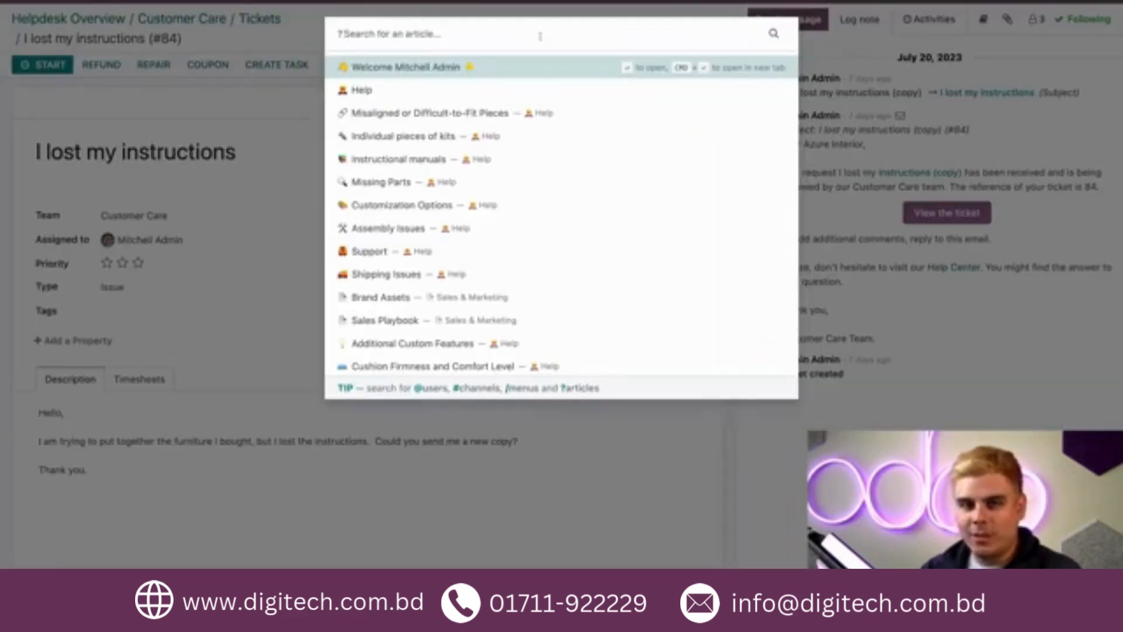
# Search the articles for "instructio", open Instructional manuals and copy its reply template to the clipboard
pyautogui.write('istructio')
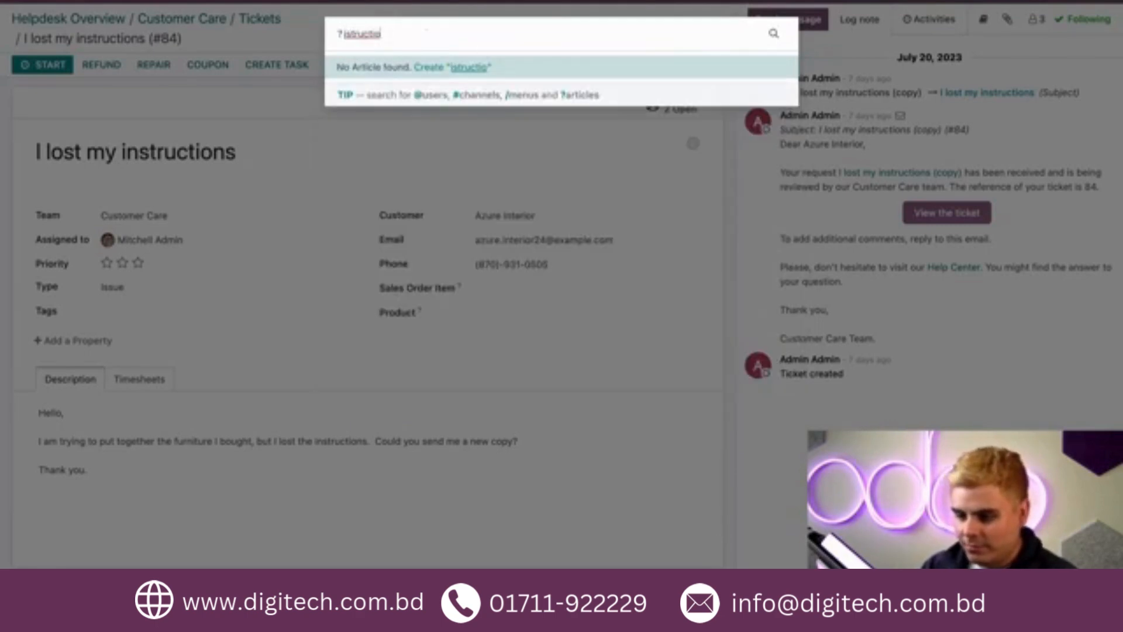
pyautogui.hotkey('ctrl', 'shift', 'Left')
pyautogui.press('BackSpace')
pyautogui.write('inttructio')
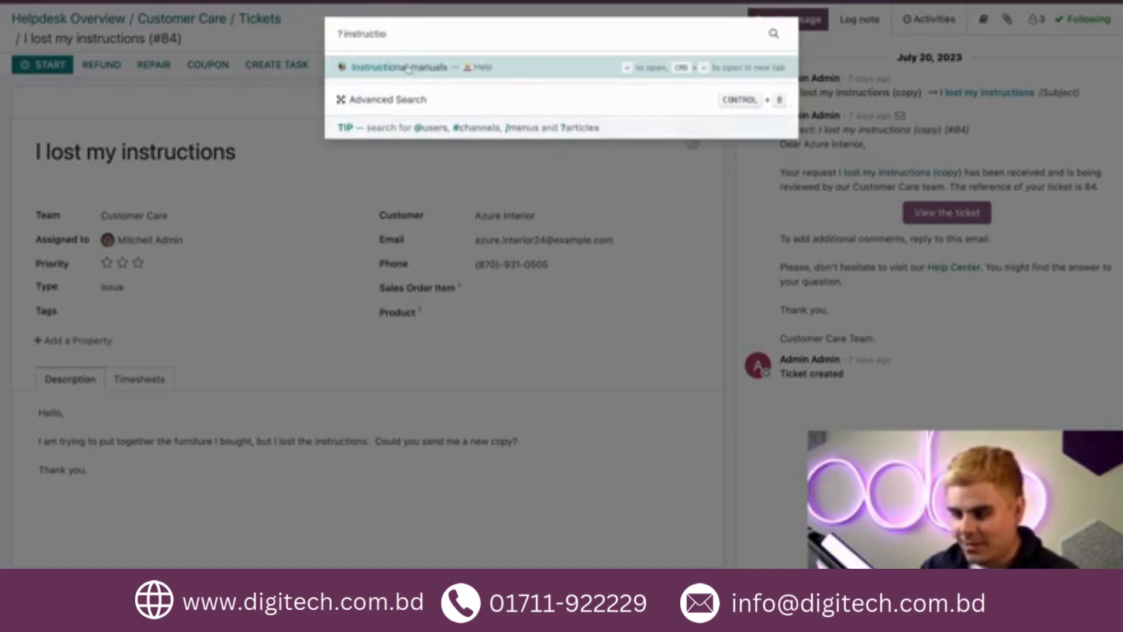
pyautogui.click(408, 70)
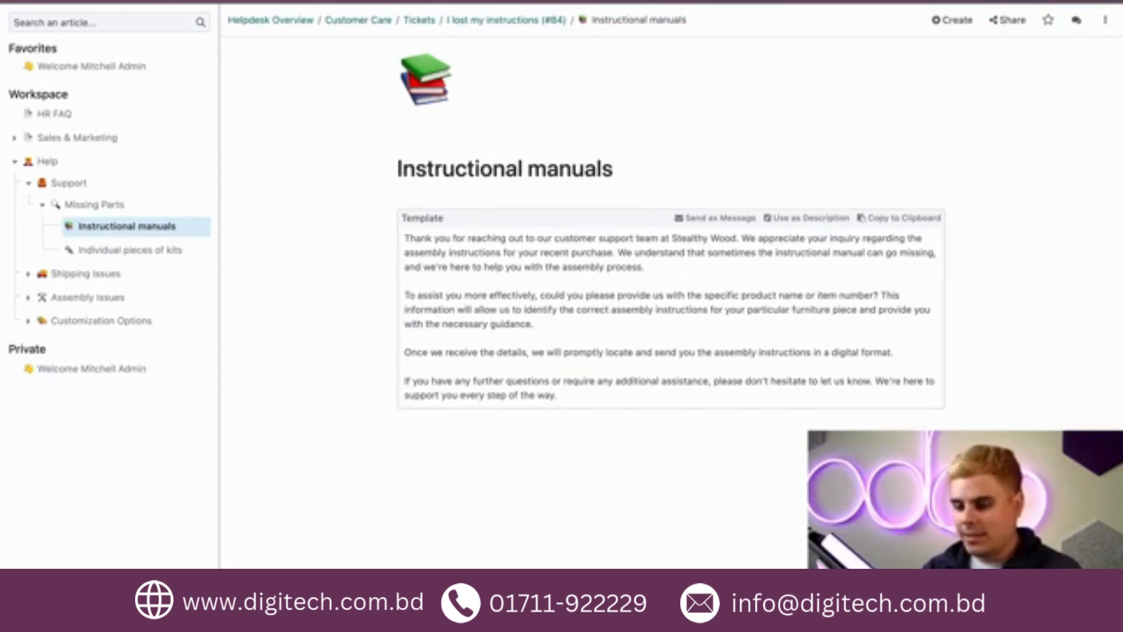
pyautogui.click(901, 217)
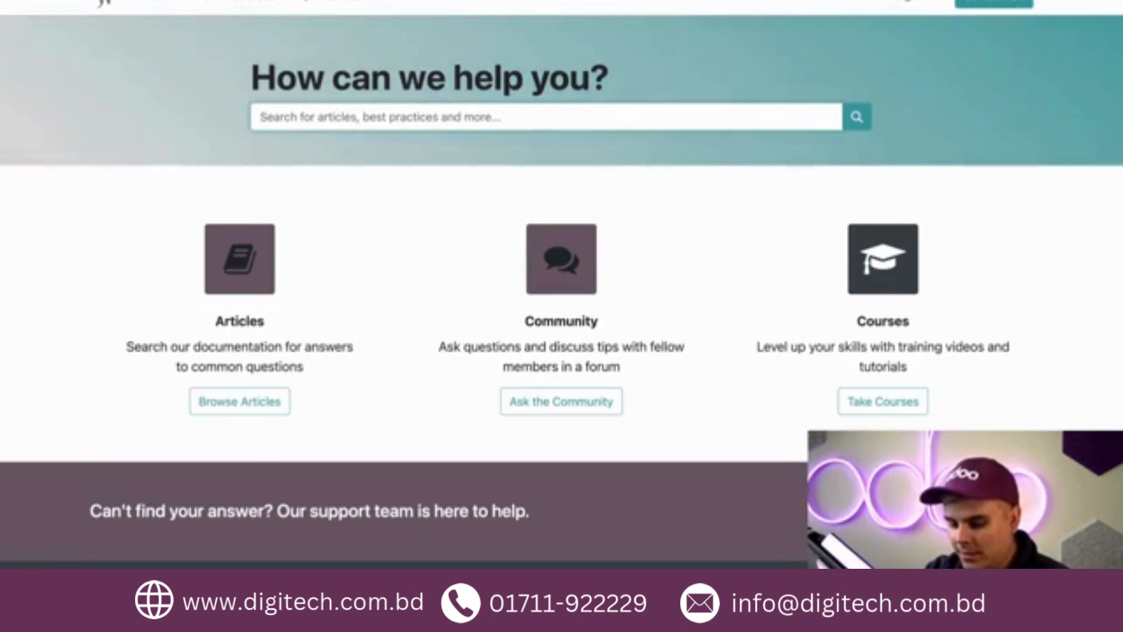
# Search the website's help center for "instruction" and open the Help article
pyautogui.write('instruction')
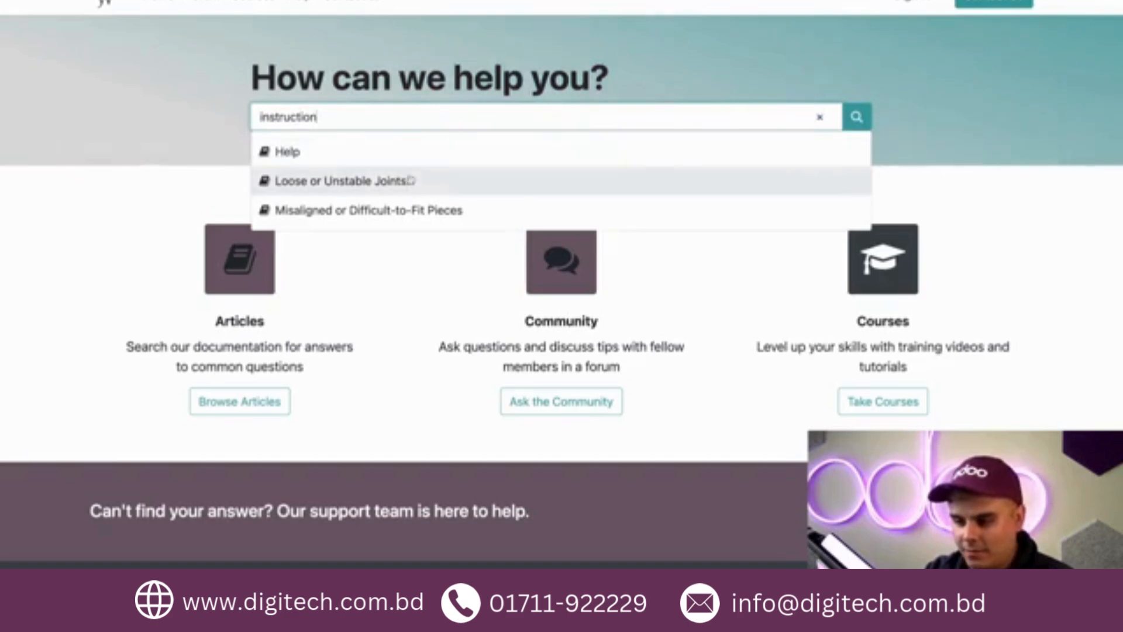
pyautogui.click(410, 165)
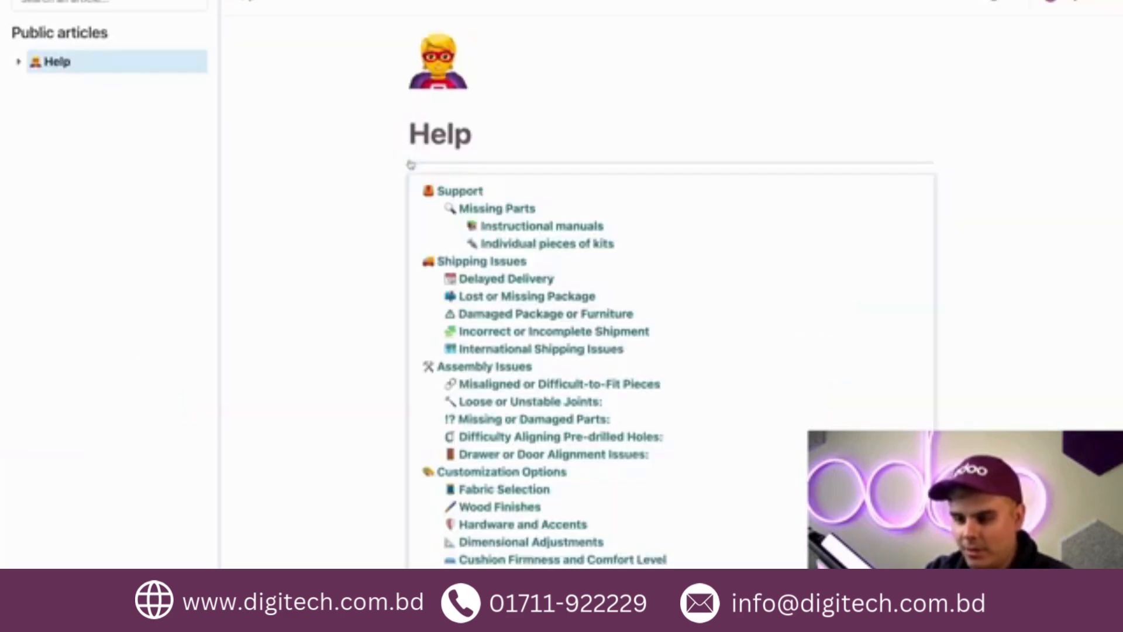